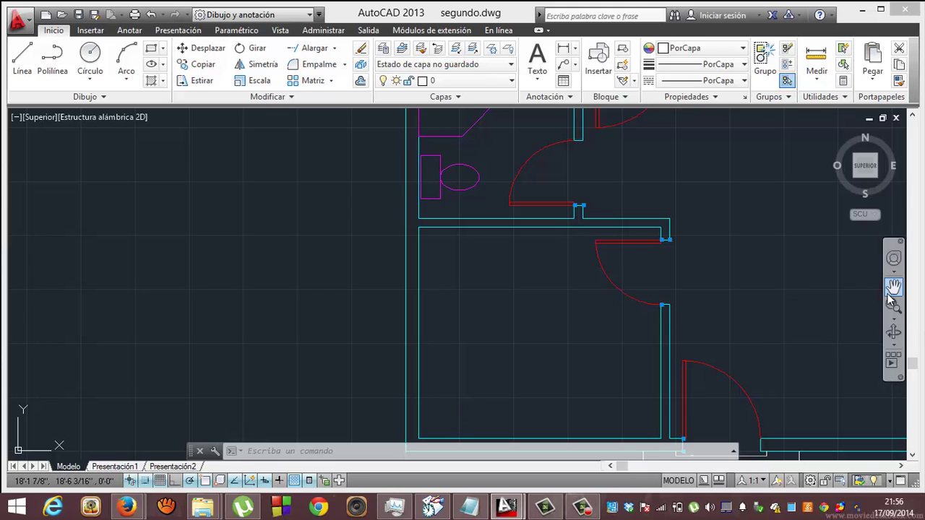
Pan the plan to show the lower wall with its door opening and green curved wall.
click(893, 286)
mouse_move(757, 339)
mouse_down()
mouse_move(471, 270)
mouse_move(485, 219)
mouse_move(431, 192)
mouse_up()
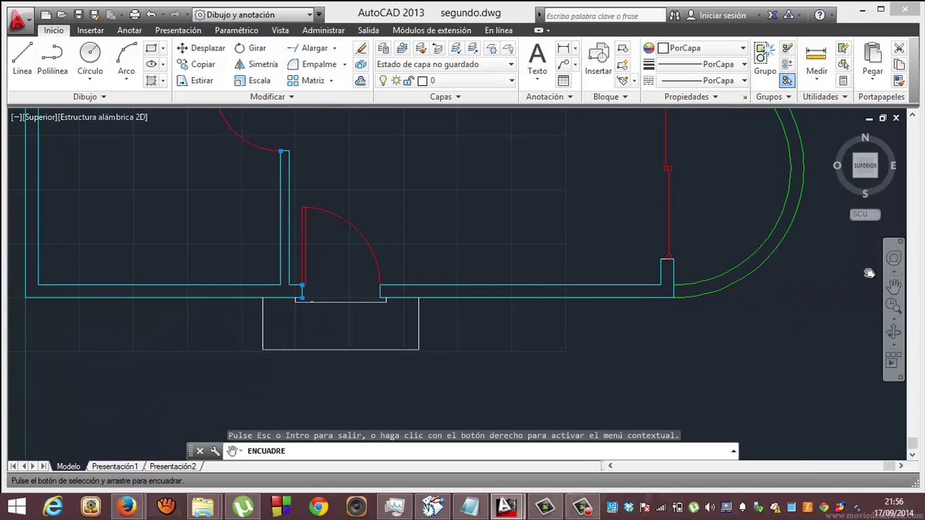
key(Escape)
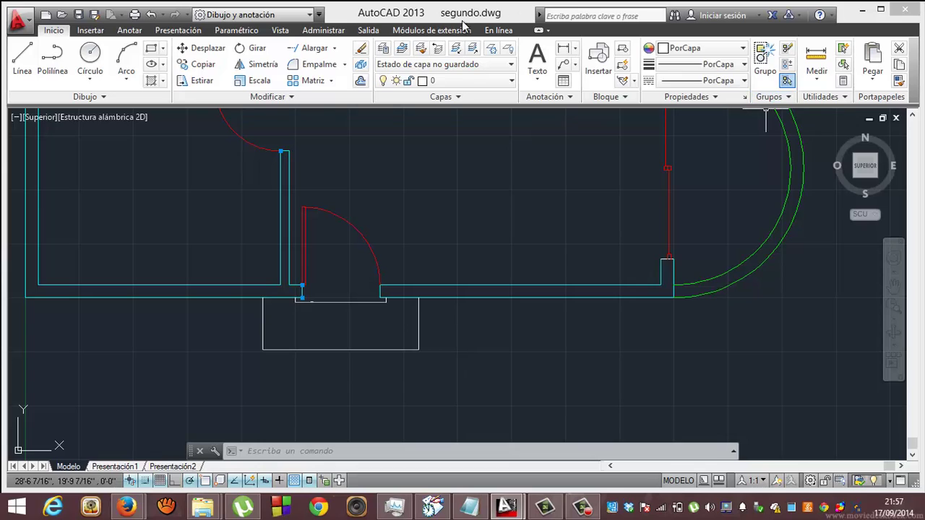
Display the Referencia a objetos (object snap) toolbar from the Vista tab's AutoCAD toolbars list.
click(321, 32)
click(288, 32)
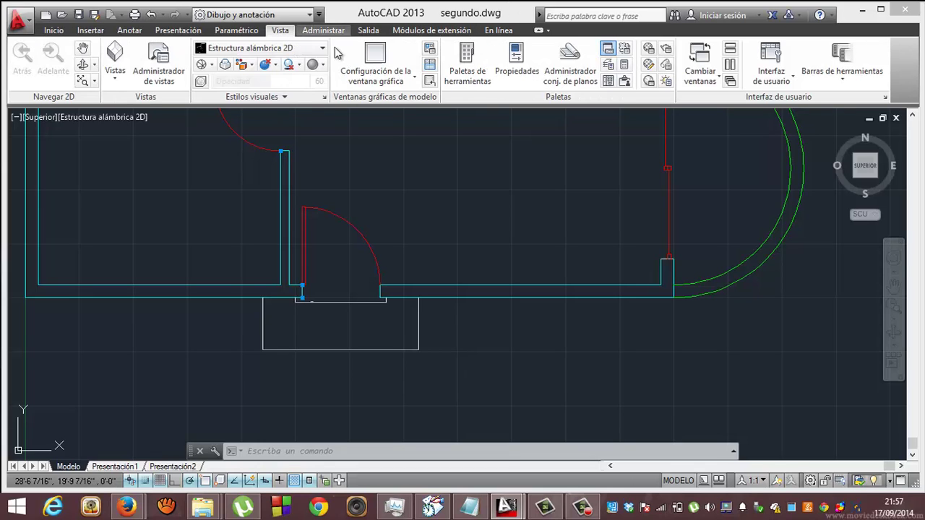
click(838, 80)
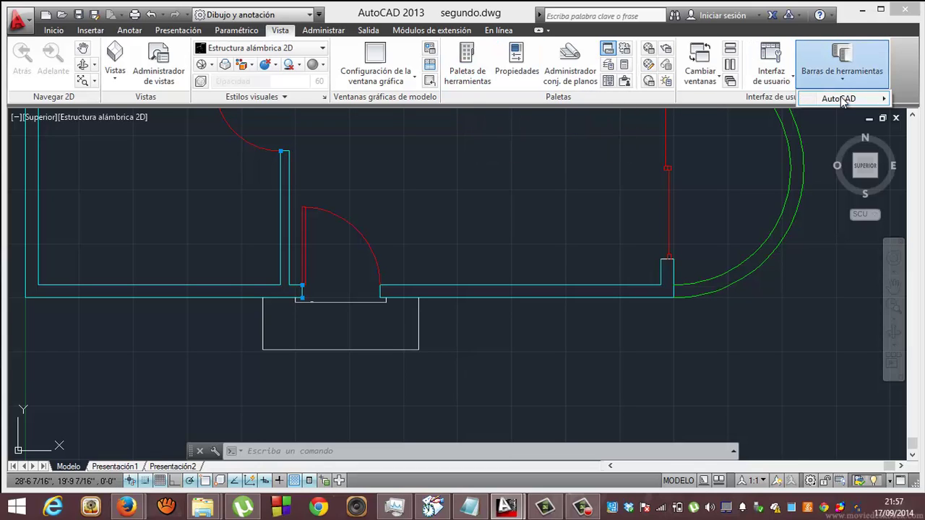
mouse_move(842, 98)
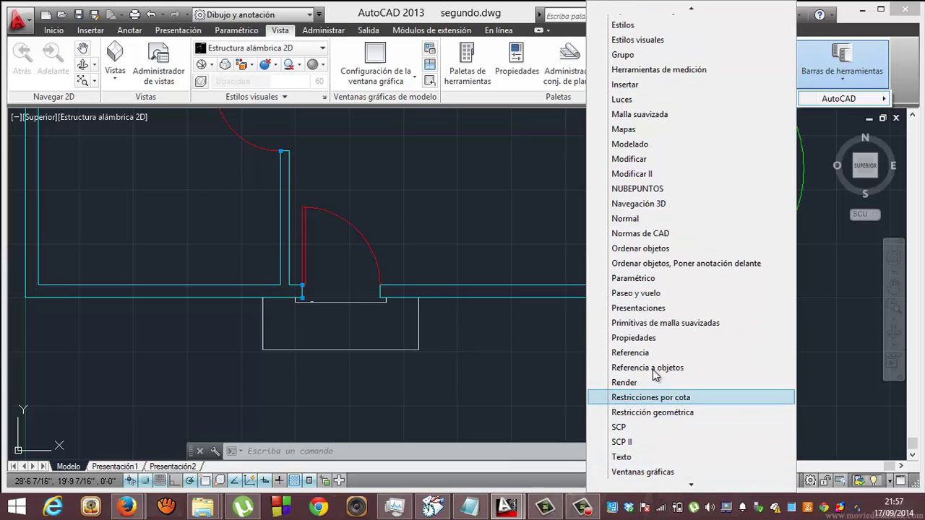
click(653, 368)
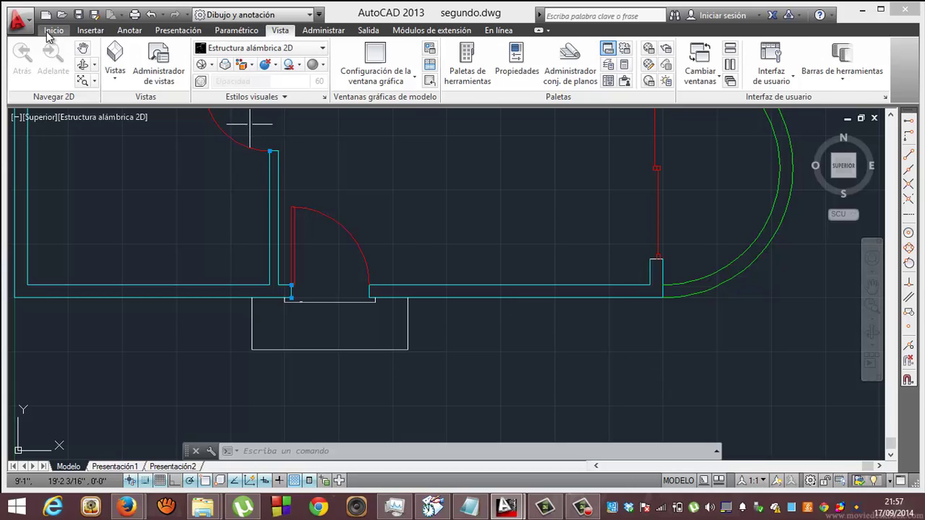
click(47, 33)
Draw a line across the lower wall right of the door, Nearest top face to Perpendicular lower face.
click(22, 59)
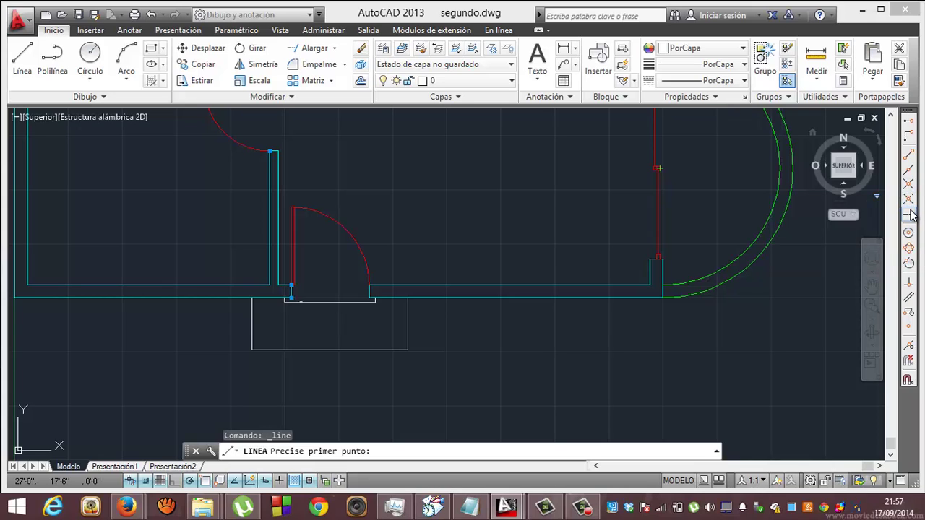
click(909, 348)
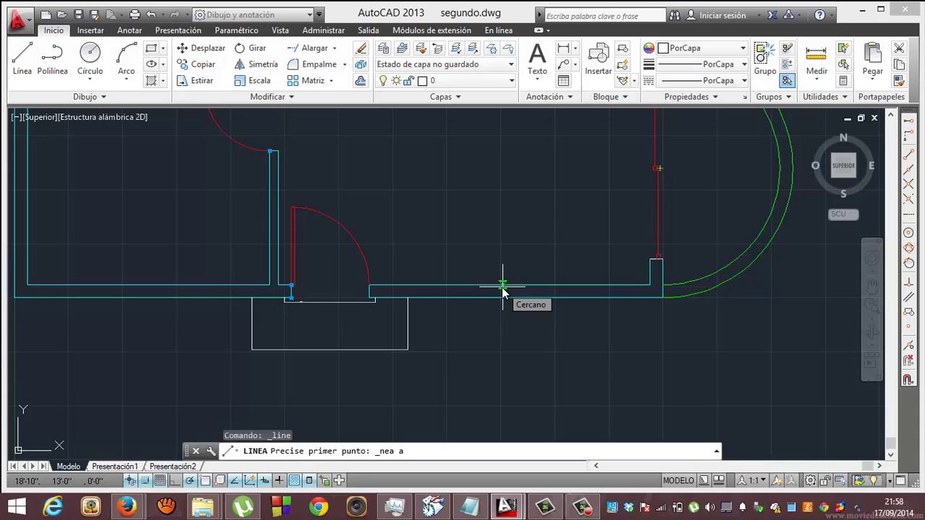
click(503, 286)
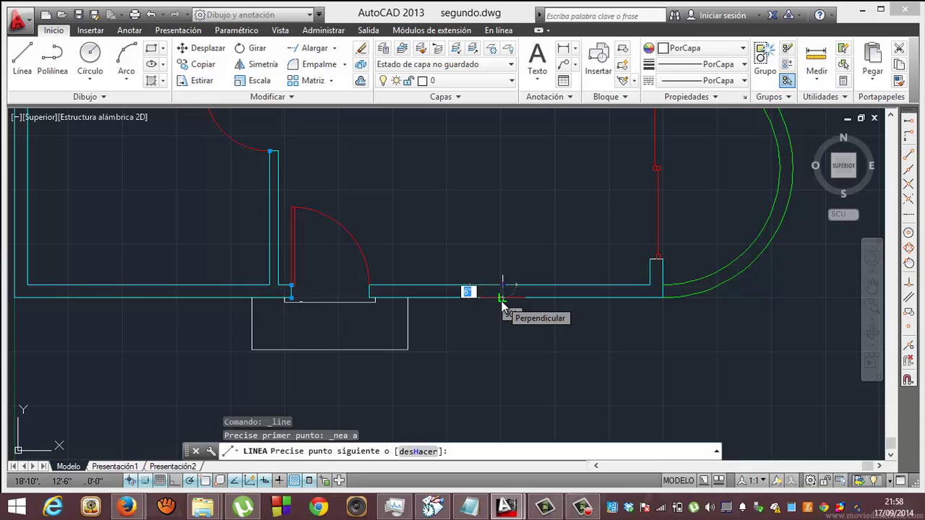
click(504, 304)
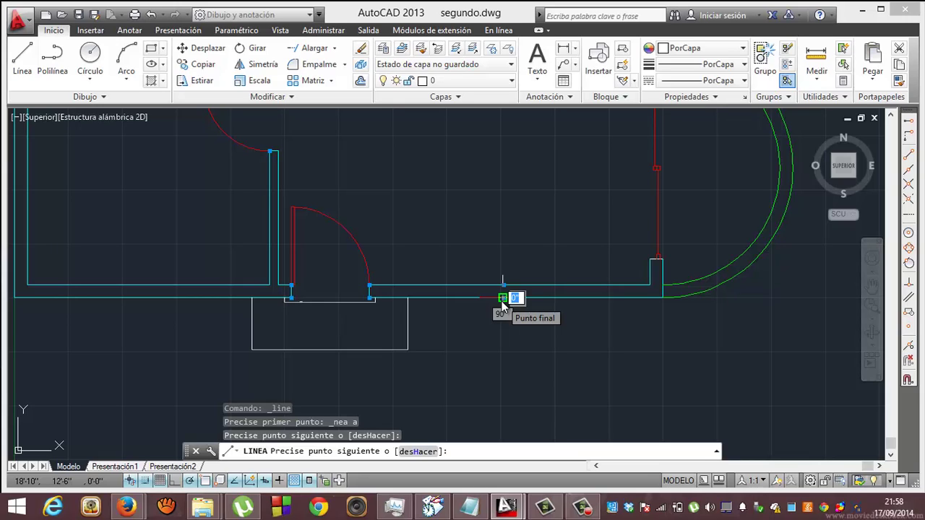
key(Return)
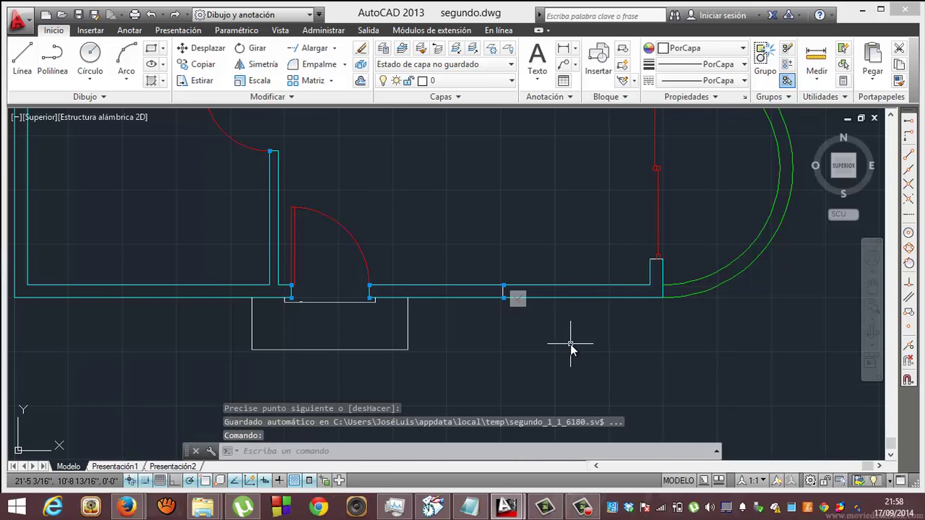
Offset the cross line 12 units to the right and zoom in on the new opening.
click(360, 82)
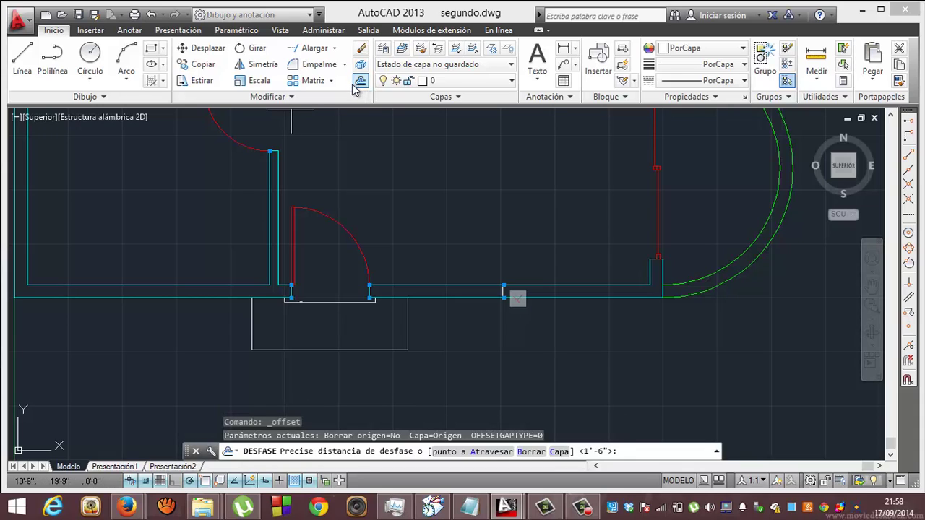
text(12)
key(Return)
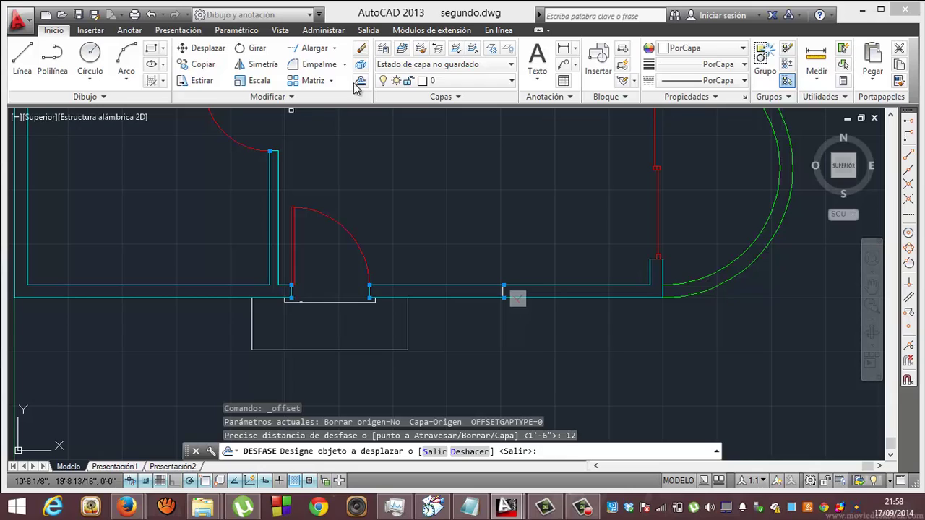
click(512, 290)
click(560, 295)
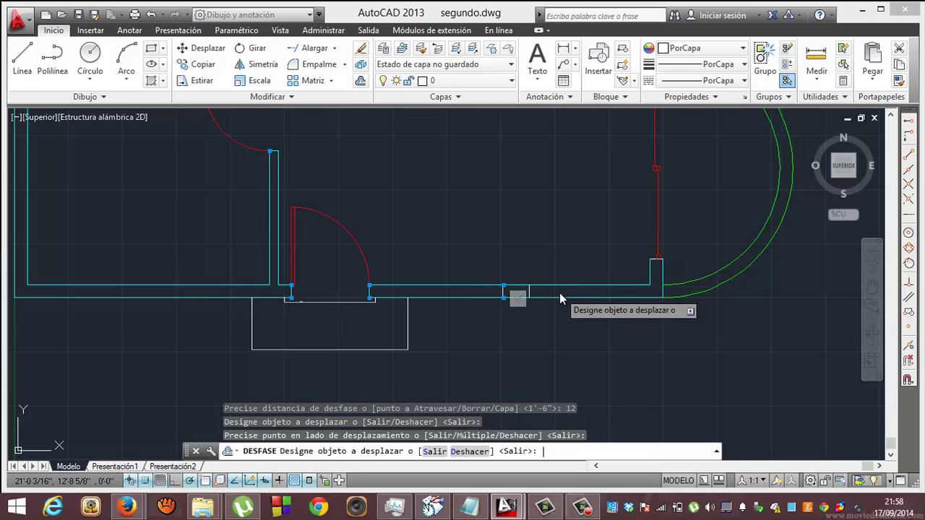
key(Escape)
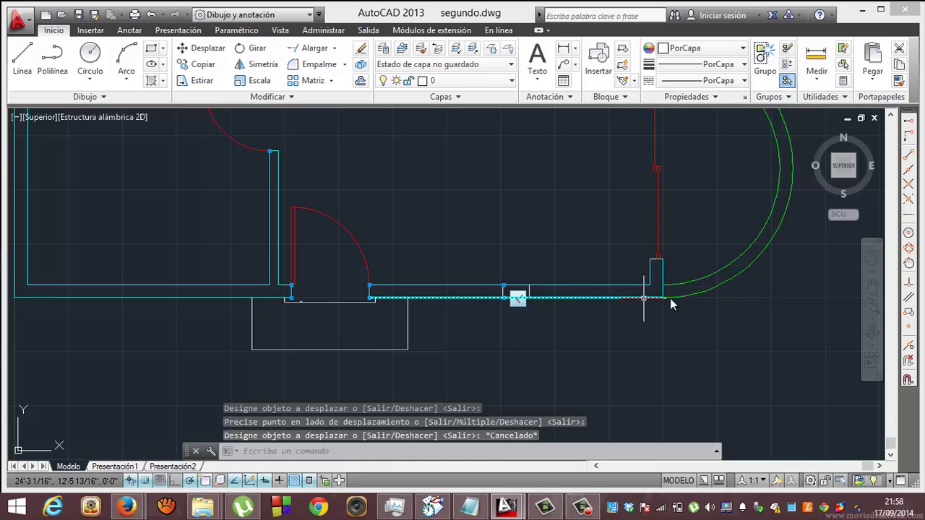
click(871, 306)
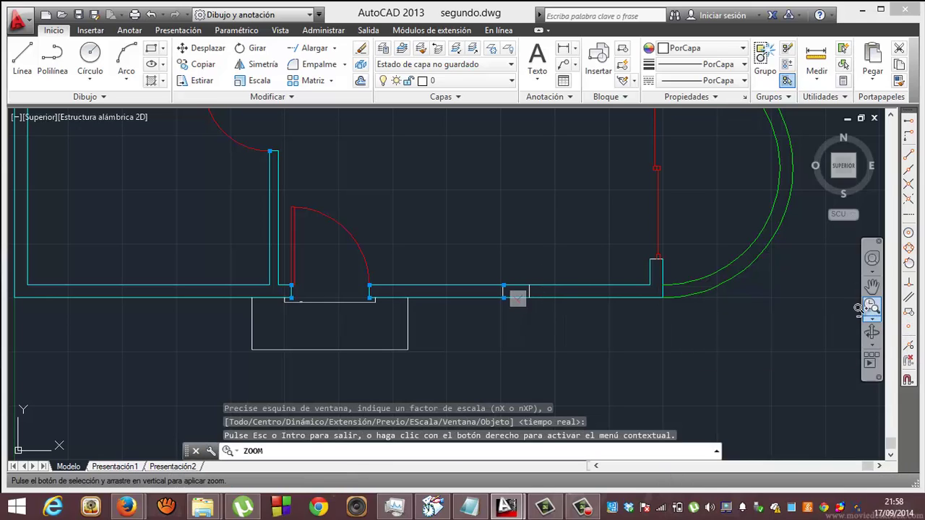
drag(522, 285, 472, 117)
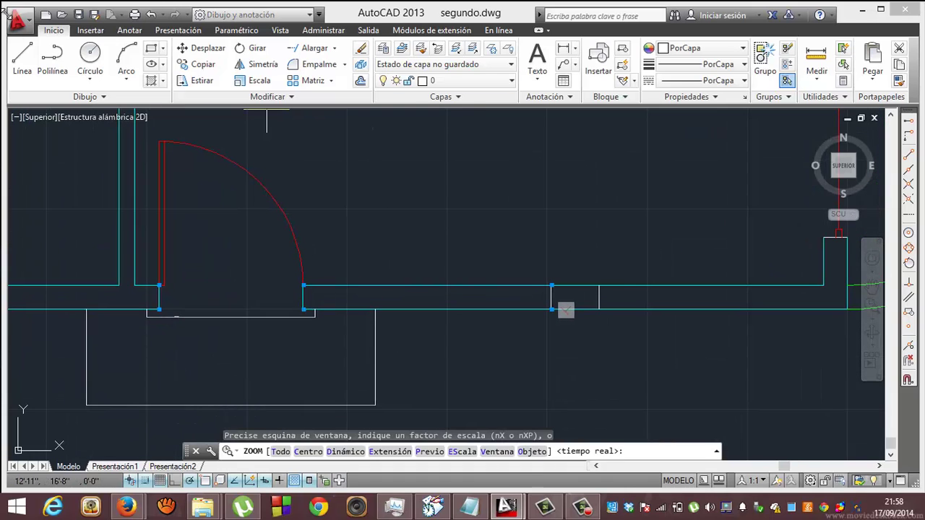
Draw a line along the wall's middle between the midpoints of the two cross lines.
click(24, 55)
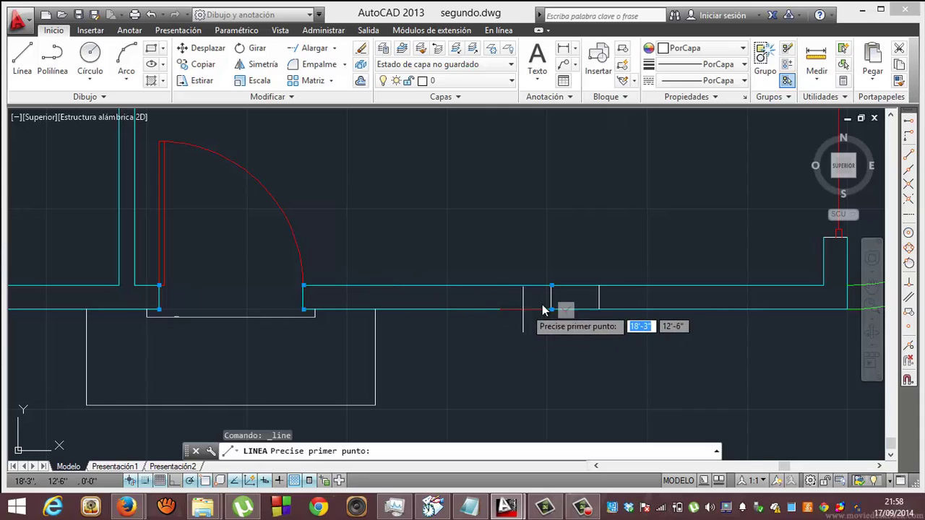
click(551, 298)
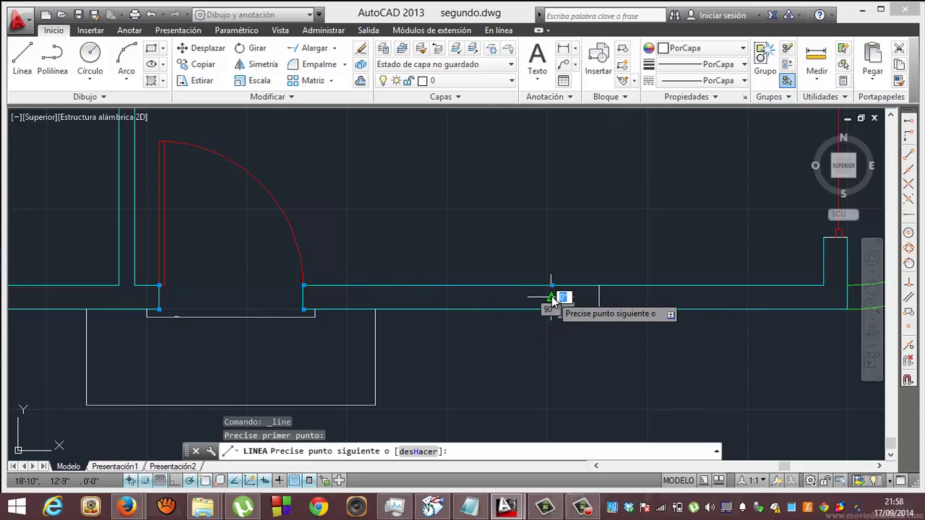
click(598, 298)
key(Escape)
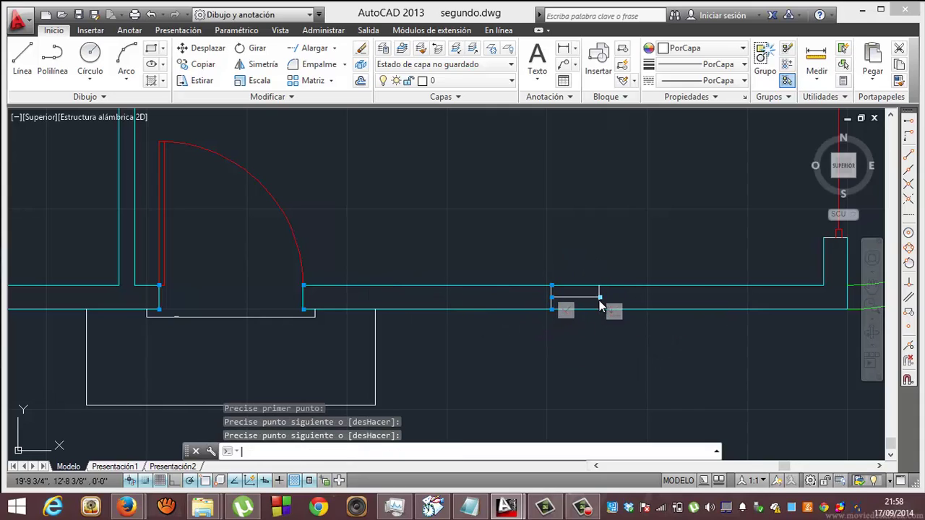
key(Escape)
key(Escape)
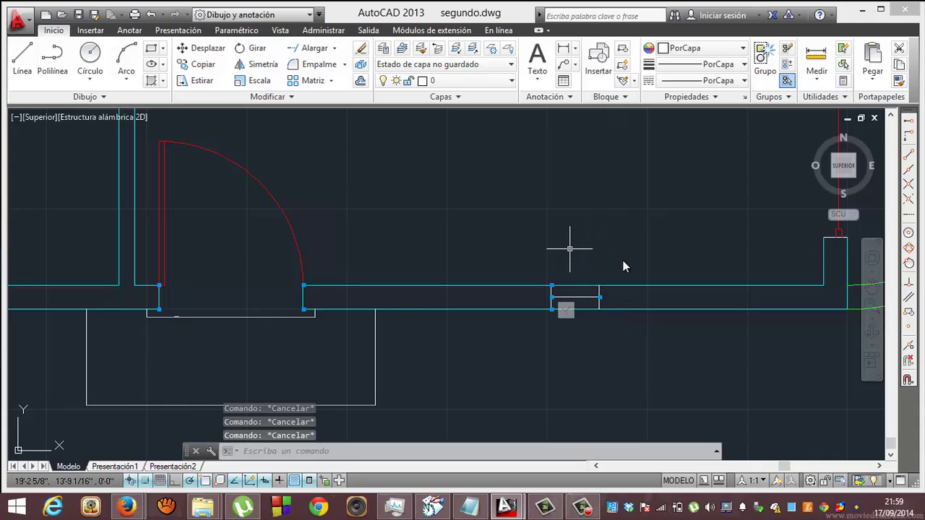
Draw a short 0'-3" line from that line's midpoint down to the wall's lower face.
click(24, 56)
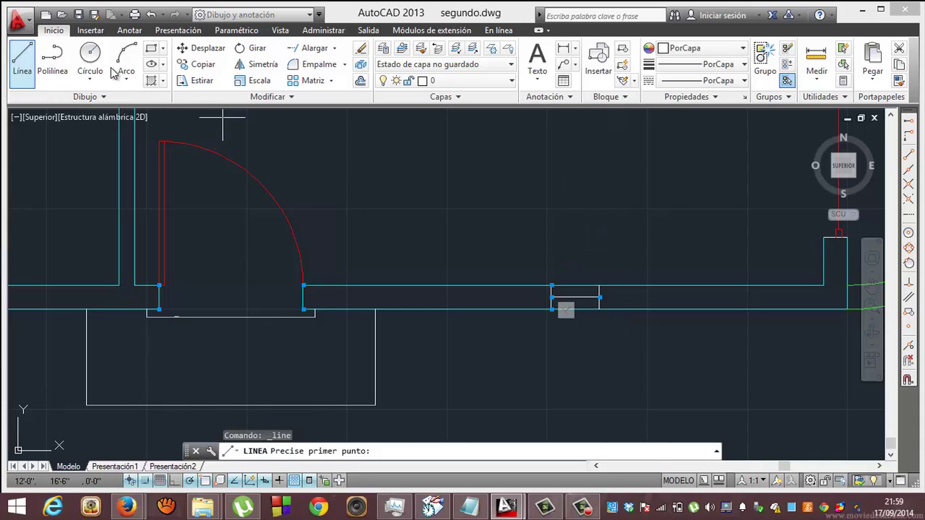
click(582, 310)
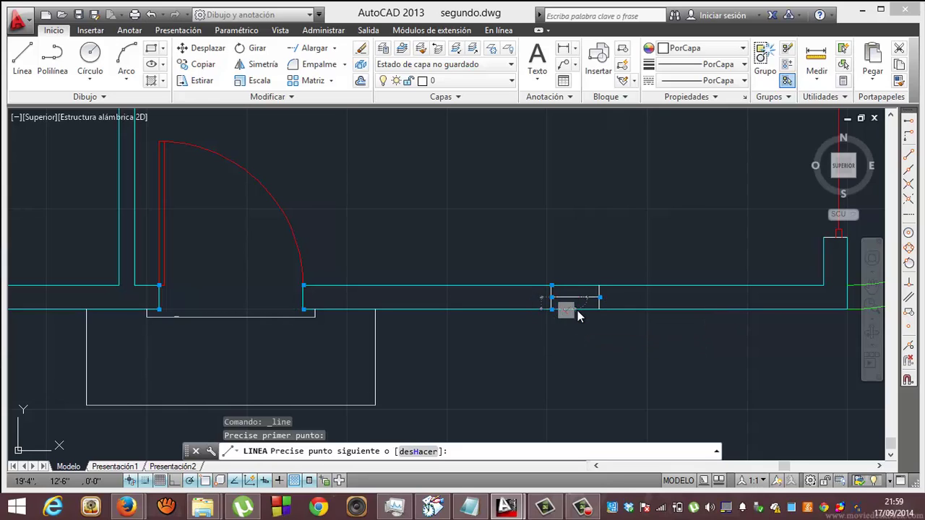
click(576, 309)
key(Return)
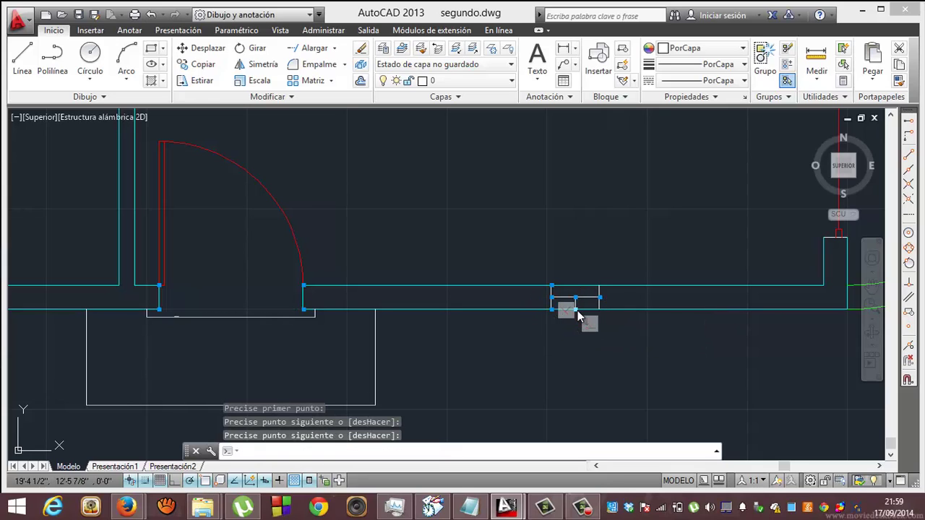
key(Escape)
key(Escape)
key(Escape)
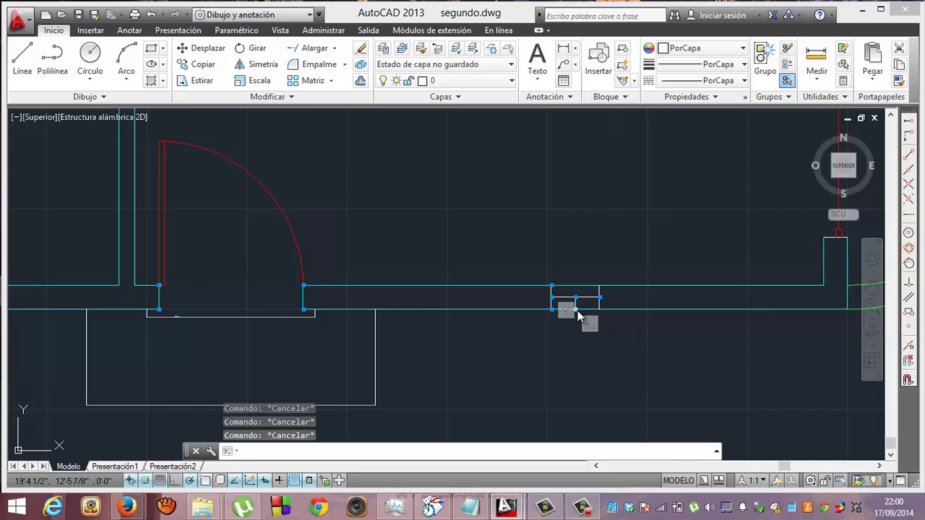
Start a block named ventana-1 with its base point picked on the wall opening.
click(623, 51)
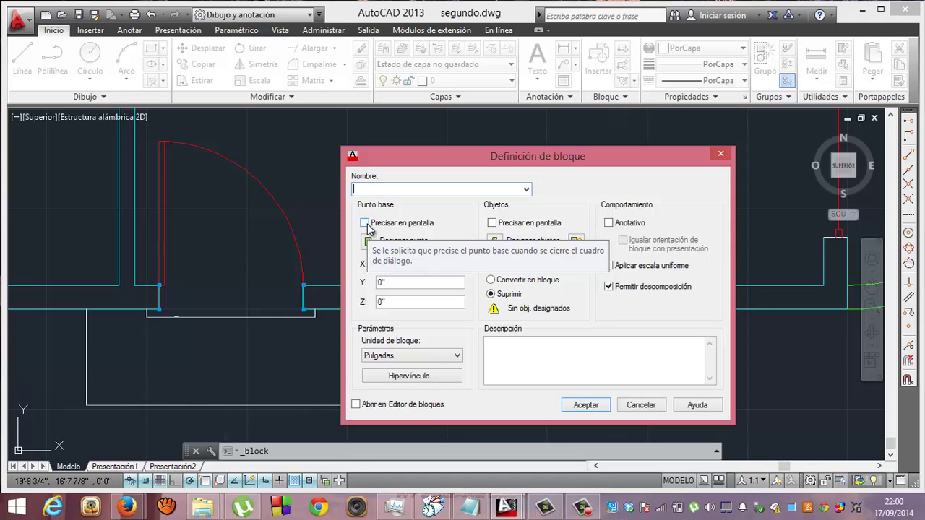
text(ventana-1)
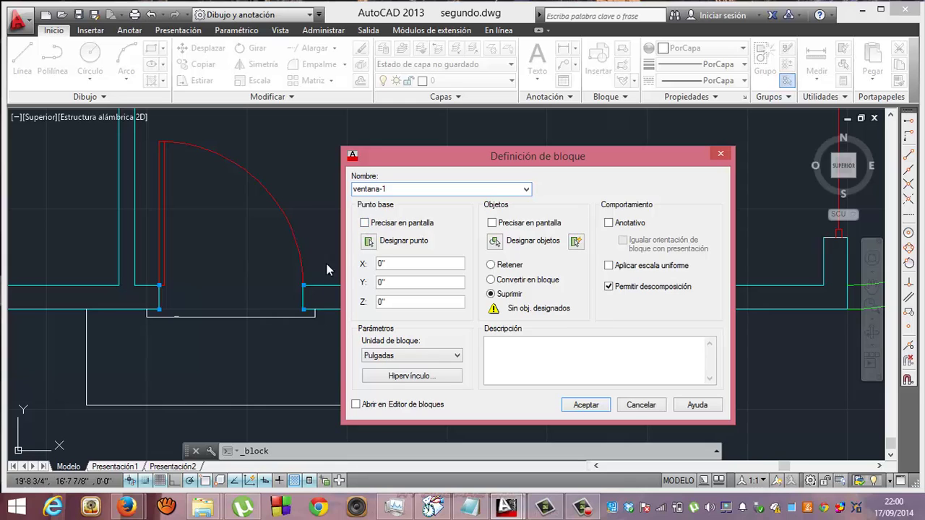
click(370, 243)
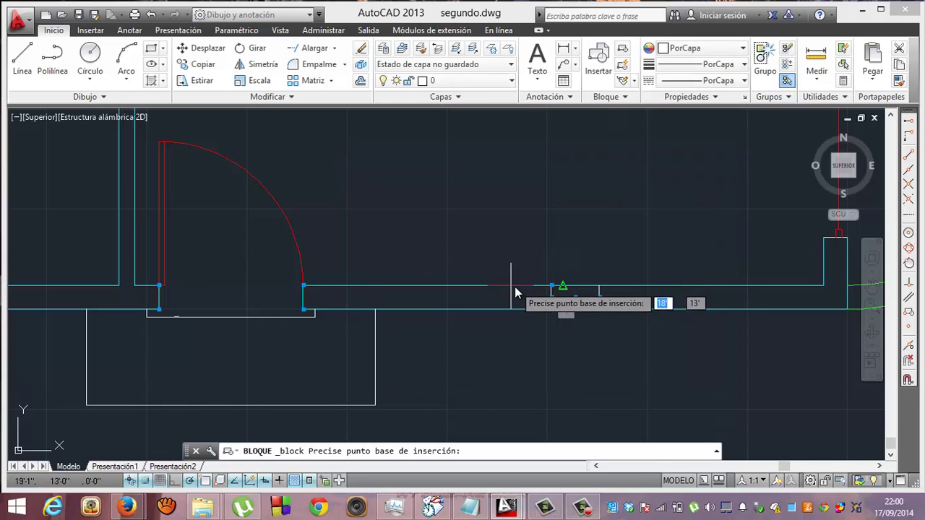
click(574, 309)
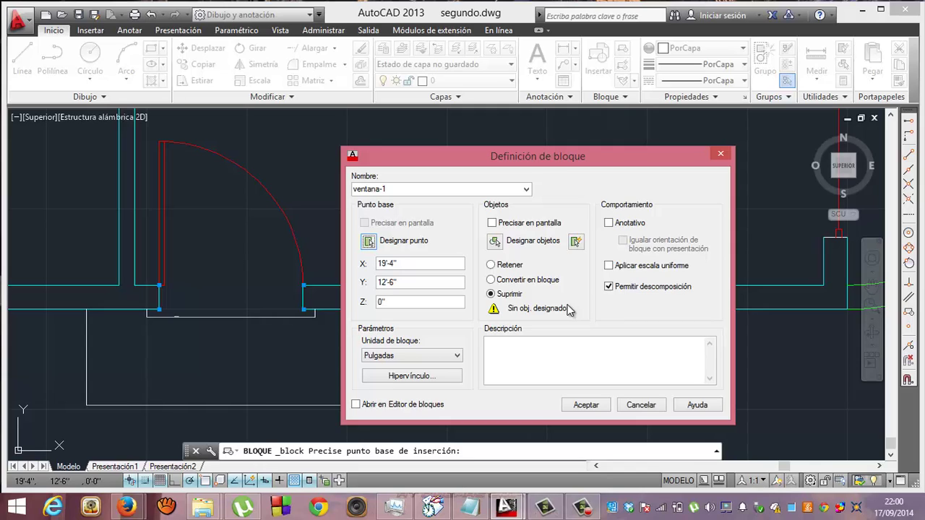
Select the three window lines and create the ventana-1 block, deleting the originals.
click(508, 248)
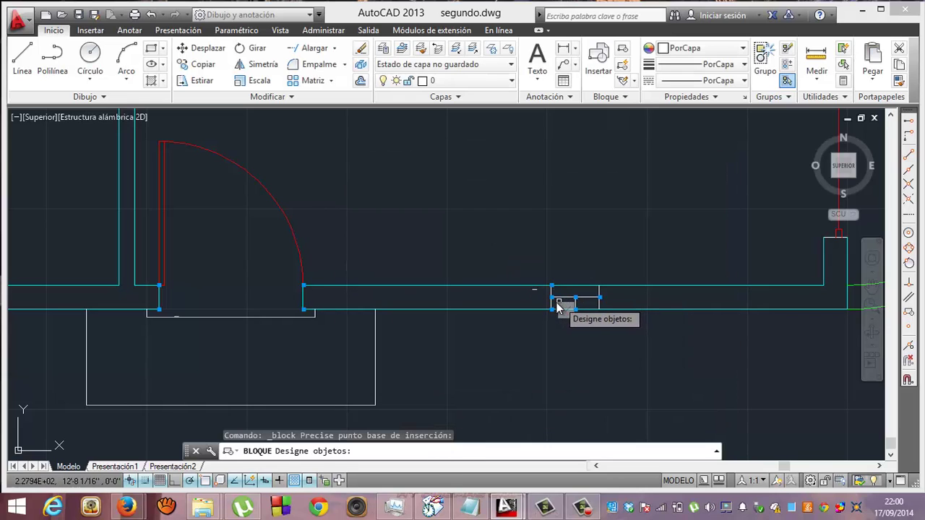
click(553, 307)
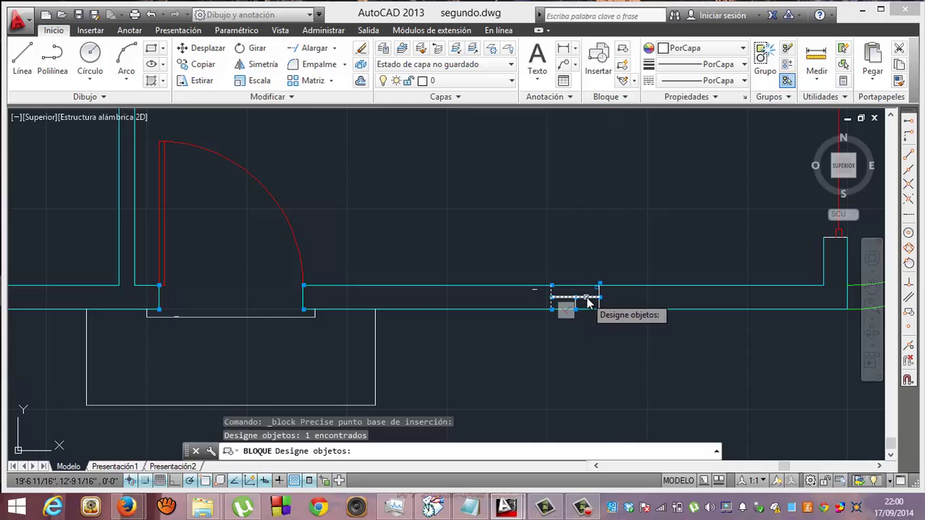
click(587, 300)
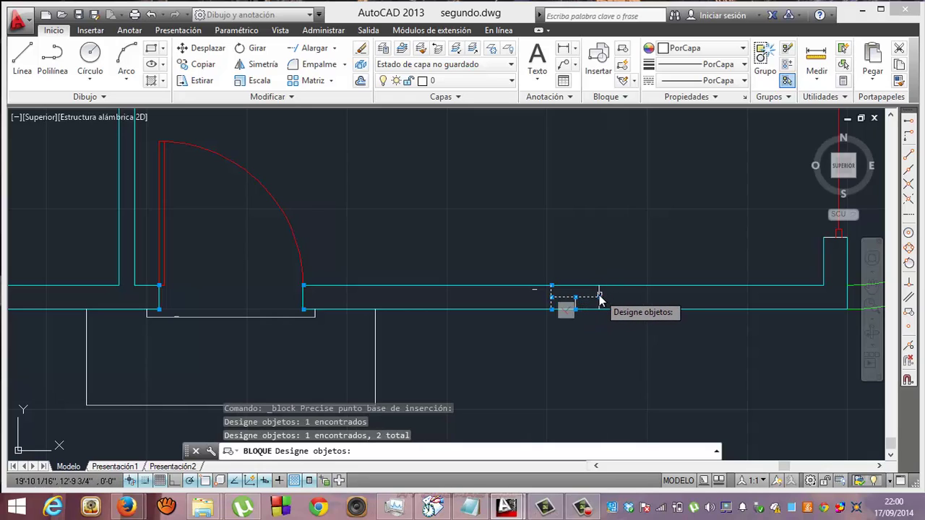
click(599, 298)
click(599, 296)
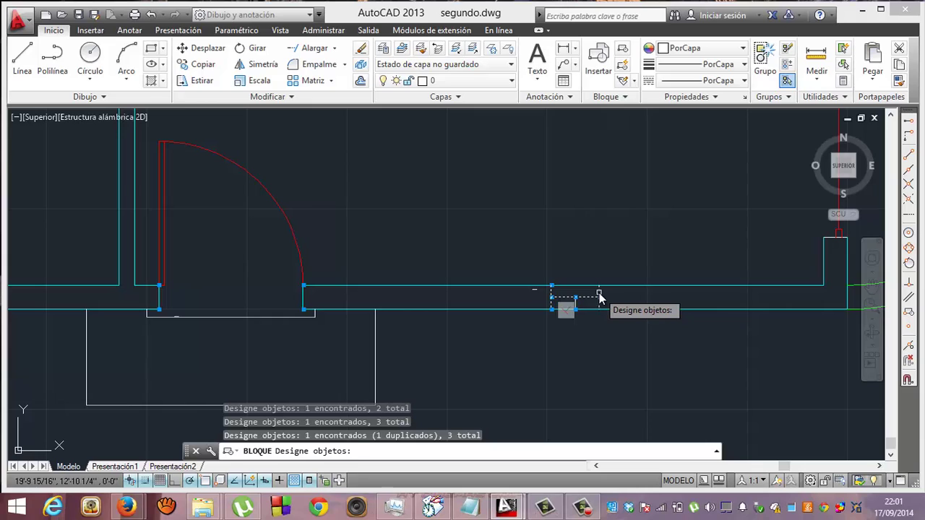
key(Return)
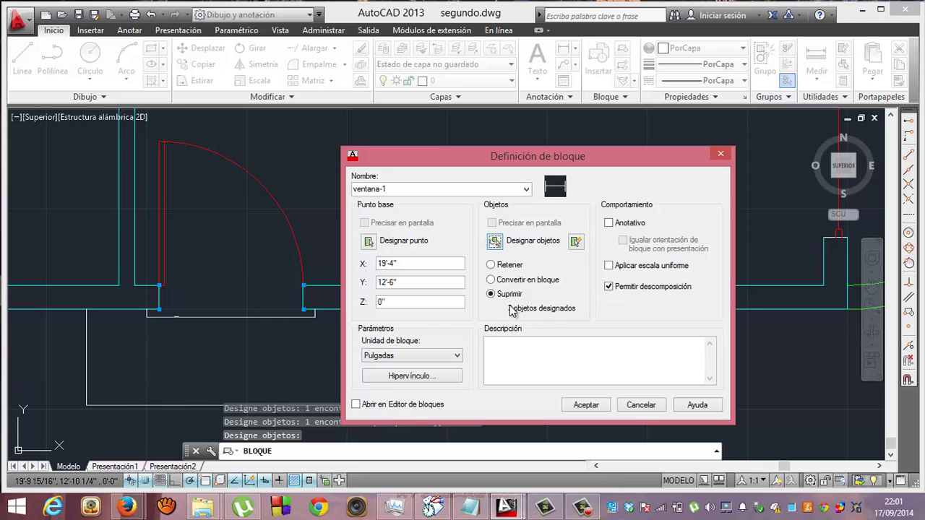
click(593, 406)
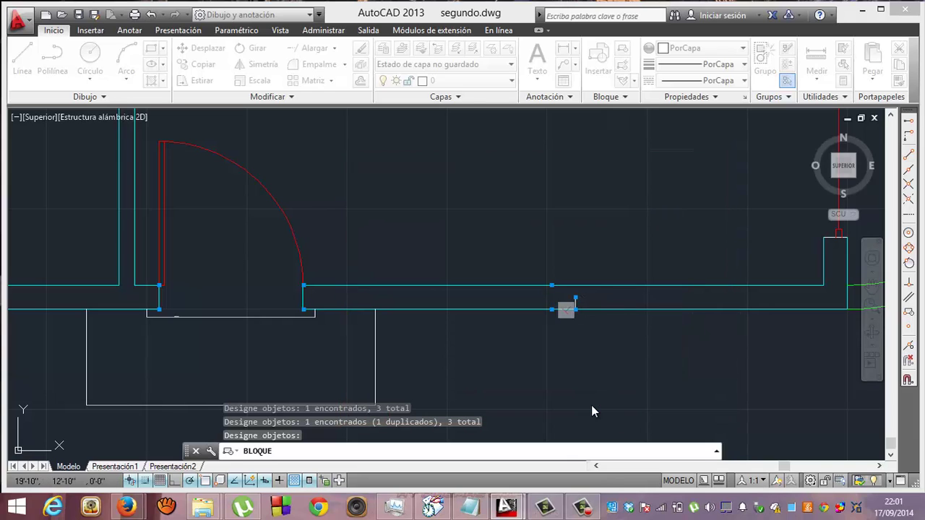
Erase the leftover 3-inch line from the lower wall's window opening.
key(Escape)
click(575, 298)
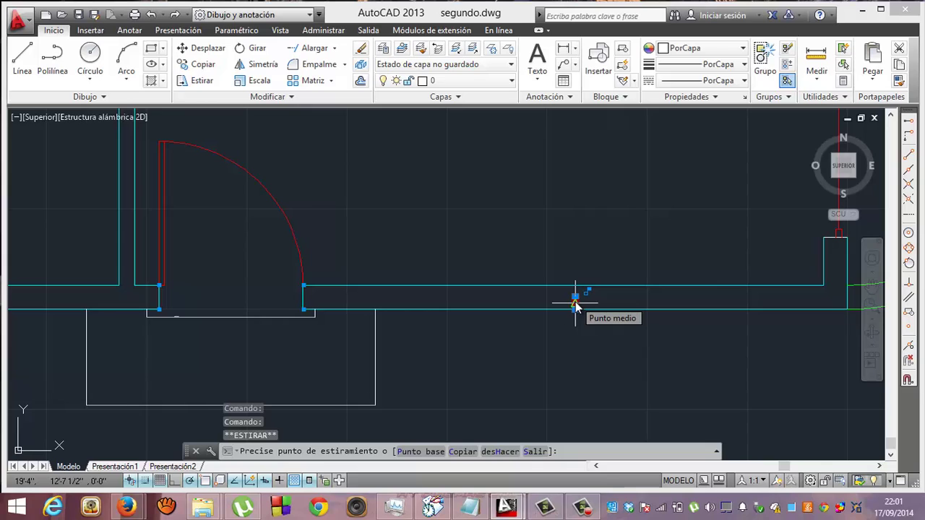
key(Escape)
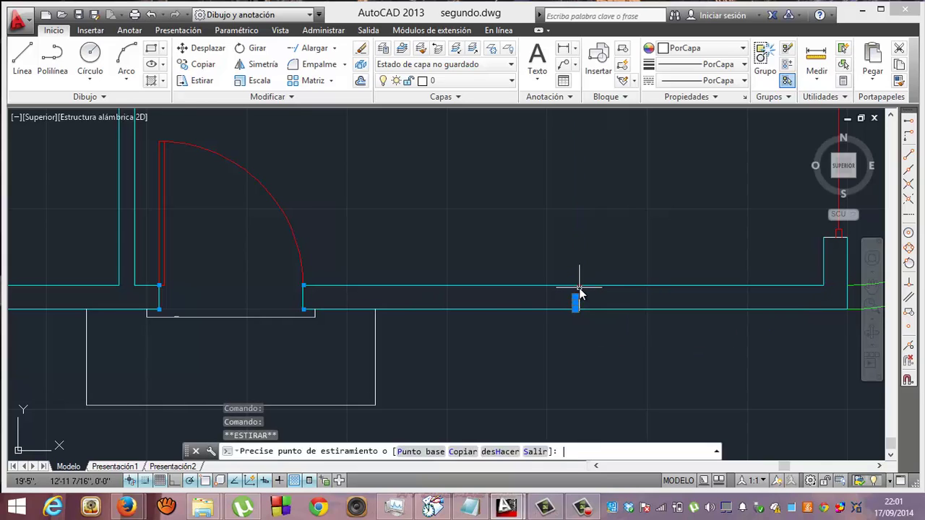
click(575, 302)
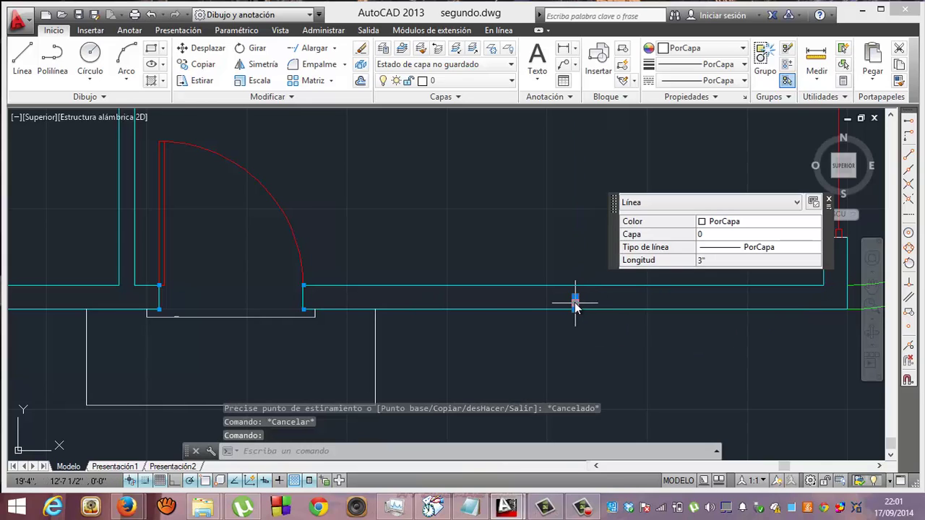
key(Delete)
key(Escape)
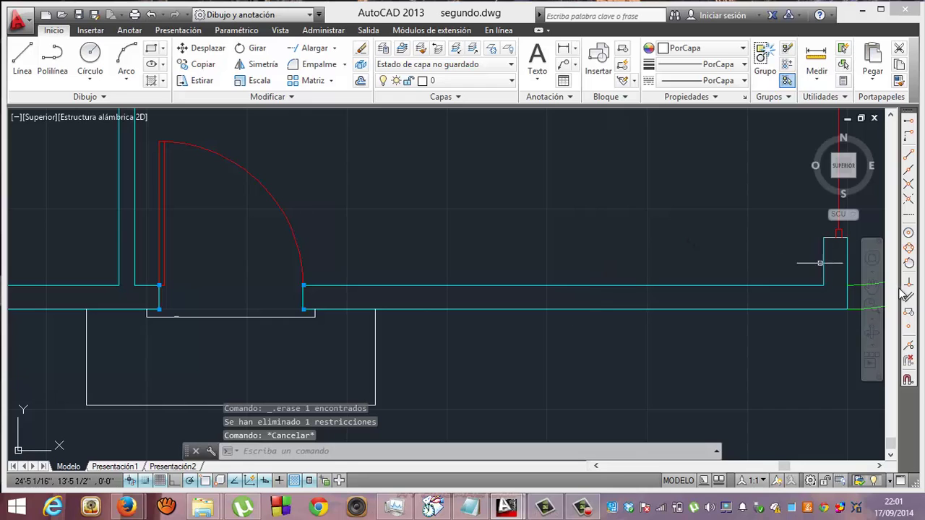
Pan and zoom out to bring the left wall and its two doors into view.
click(871, 289)
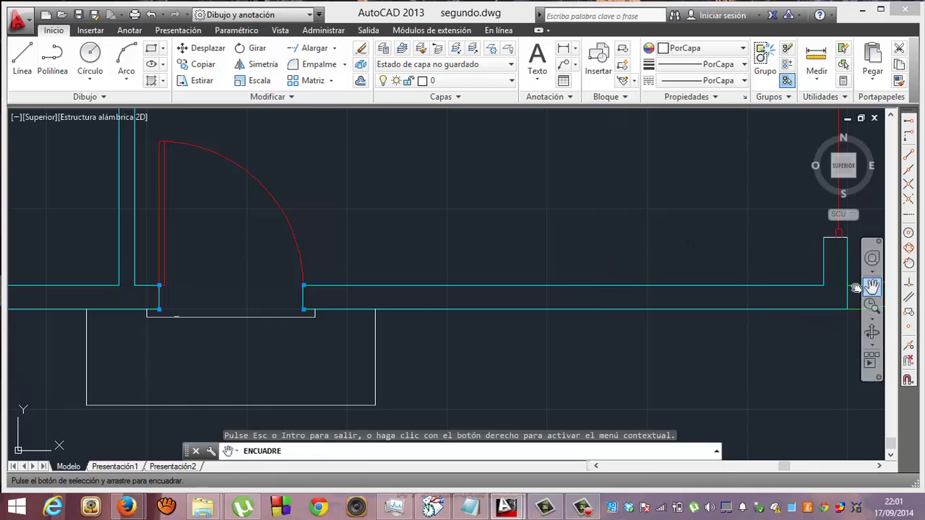
mouse_move(94, 211)
mouse_down()
mouse_move(251, 334)
mouse_move(422, 316)
mouse_move(609, 357)
mouse_move(576, 340)
mouse_up()
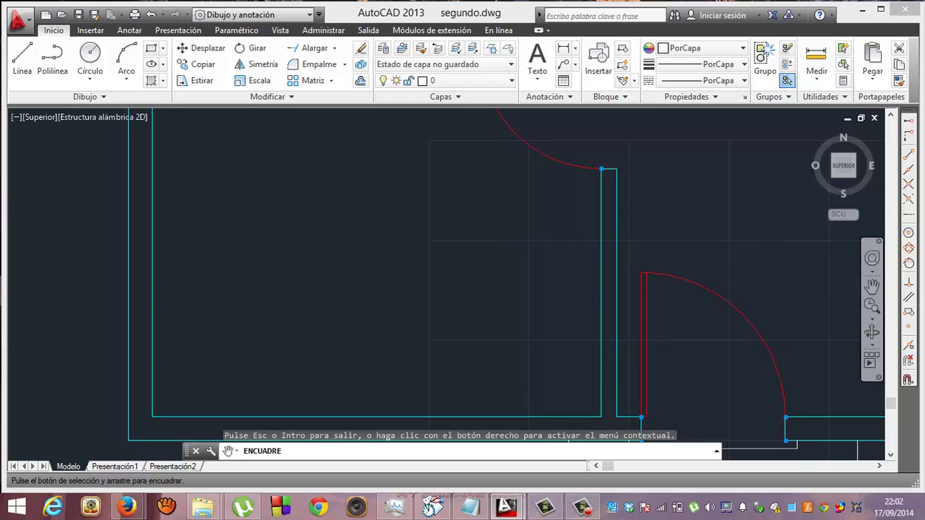
click(872, 307)
drag(512, 259, 496, 347)
click(872, 285)
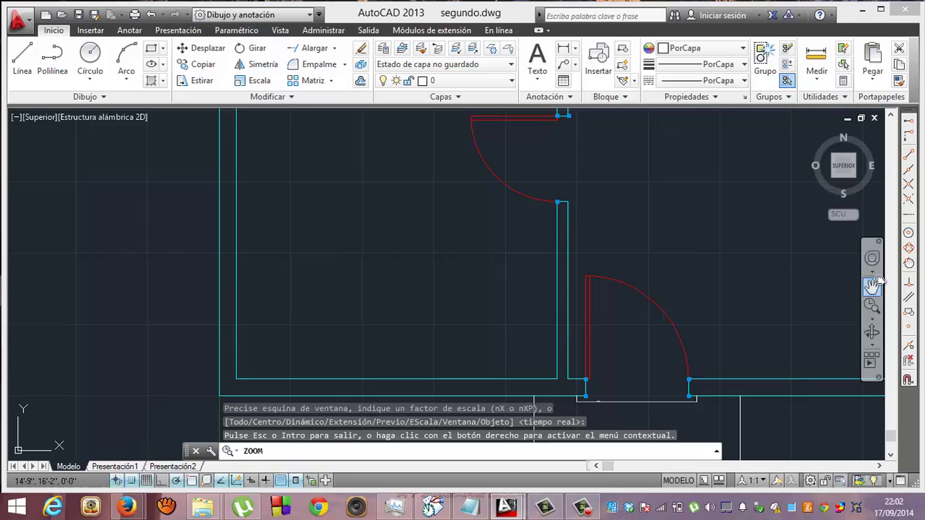
mouse_move(393, 262)
mouse_down()
mouse_move(373, 314)
mouse_move(374, 271)
mouse_up()
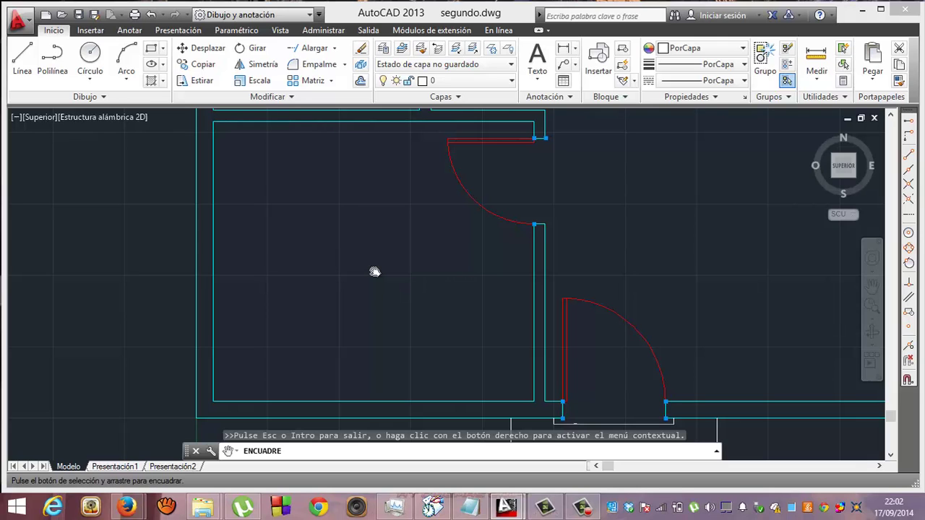
Create a new layer named Ventanas with yellow colour index 40.
click(385, 51)
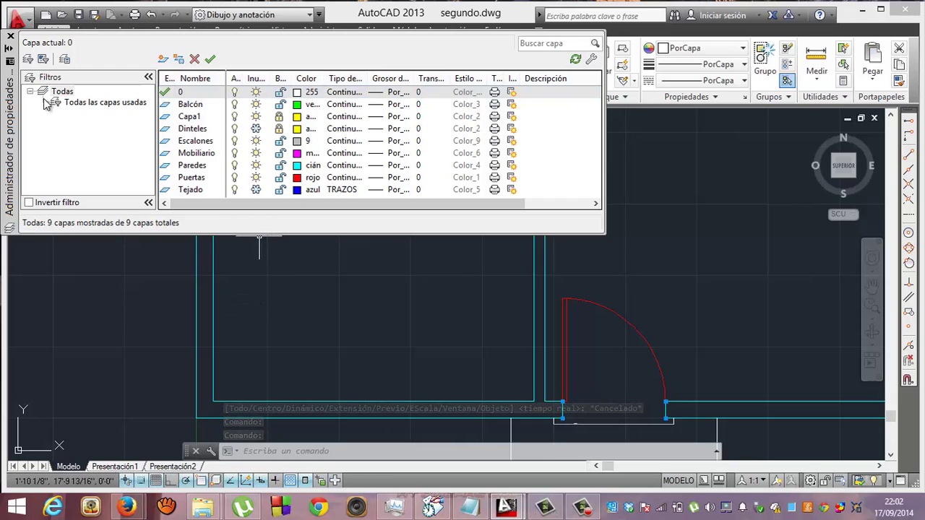
click(165, 58)
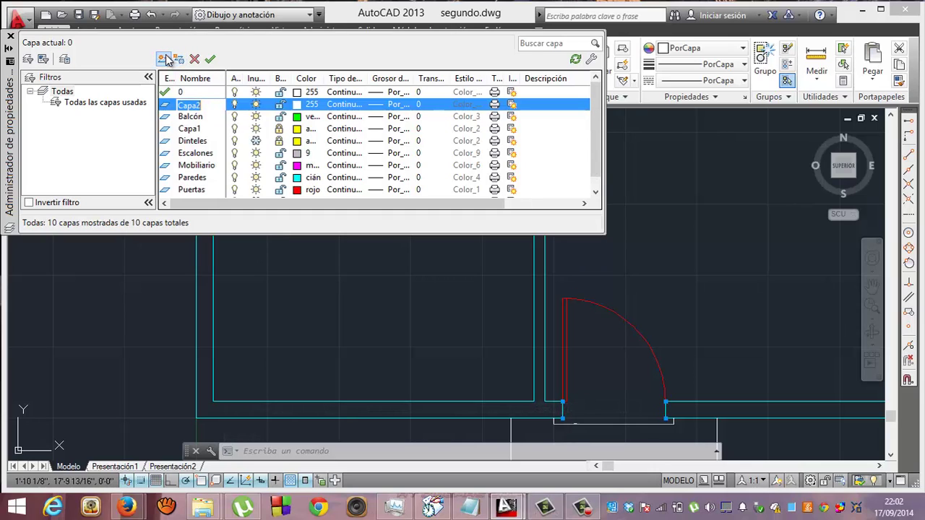
text(Ven)
text(tanas)
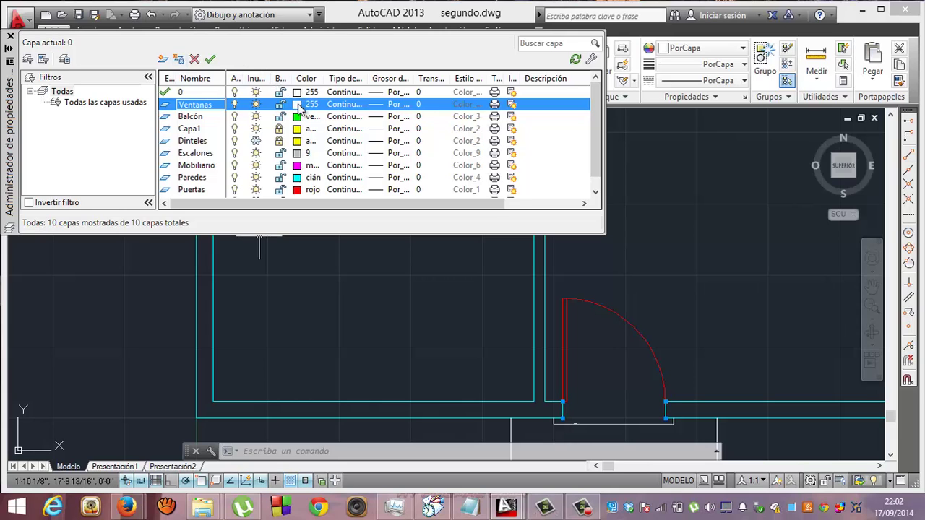
click(298, 105)
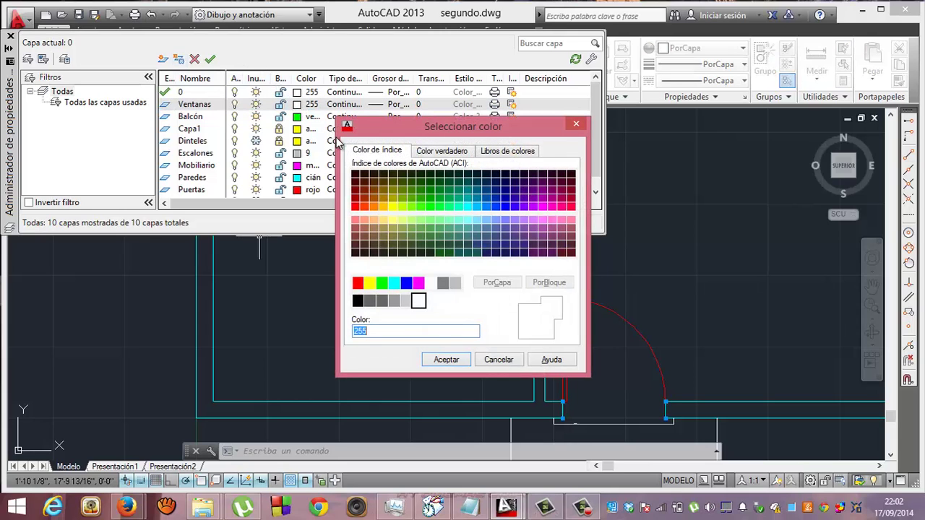
drag(436, 125, 495, 138)
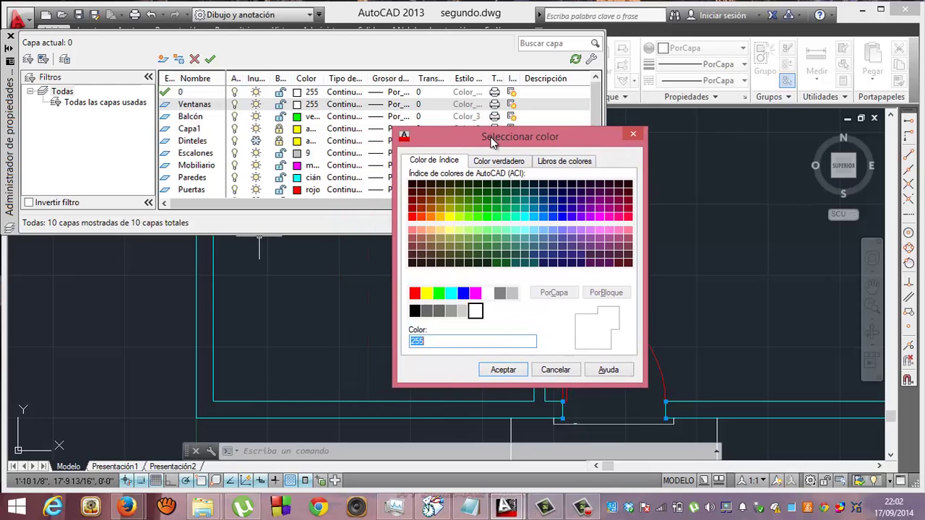
click(438, 217)
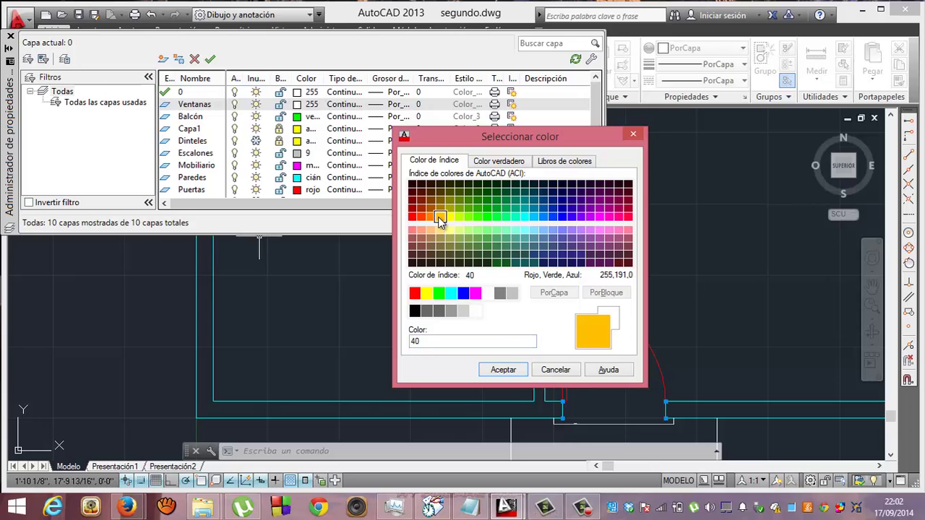
click(502, 369)
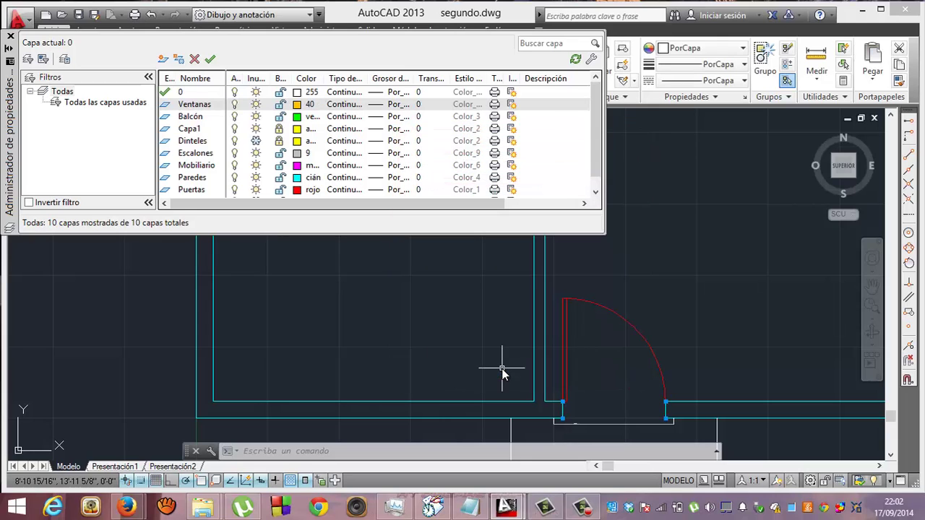
click(10, 36)
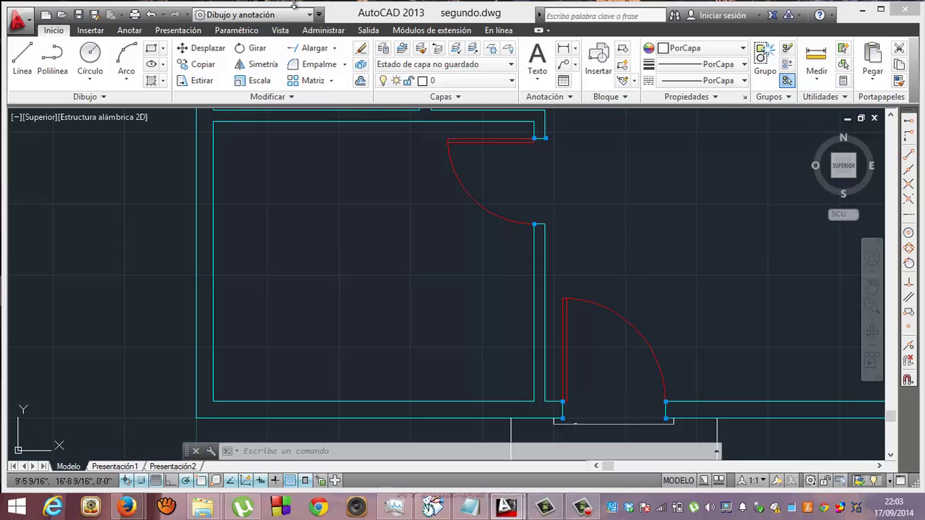
Set the Ventanas layer current in the Layer Properties palette.
click(381, 53)
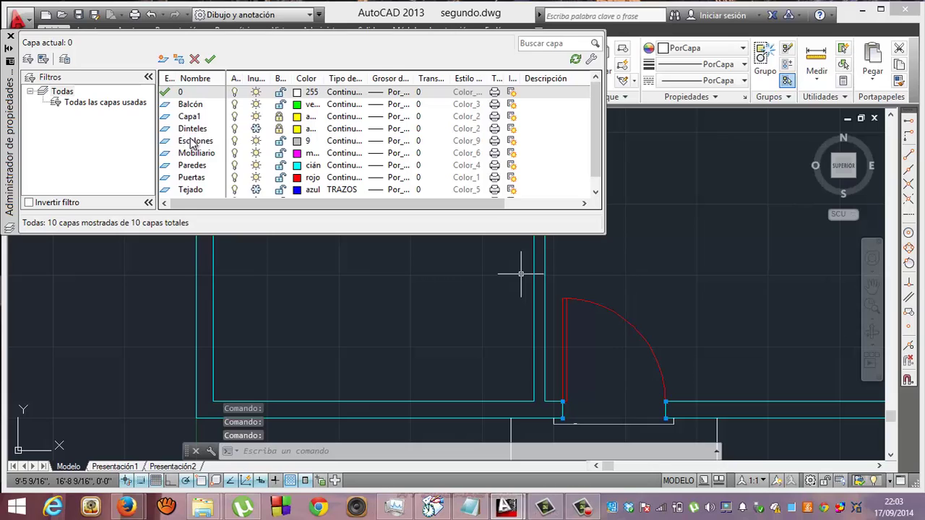
click(596, 192)
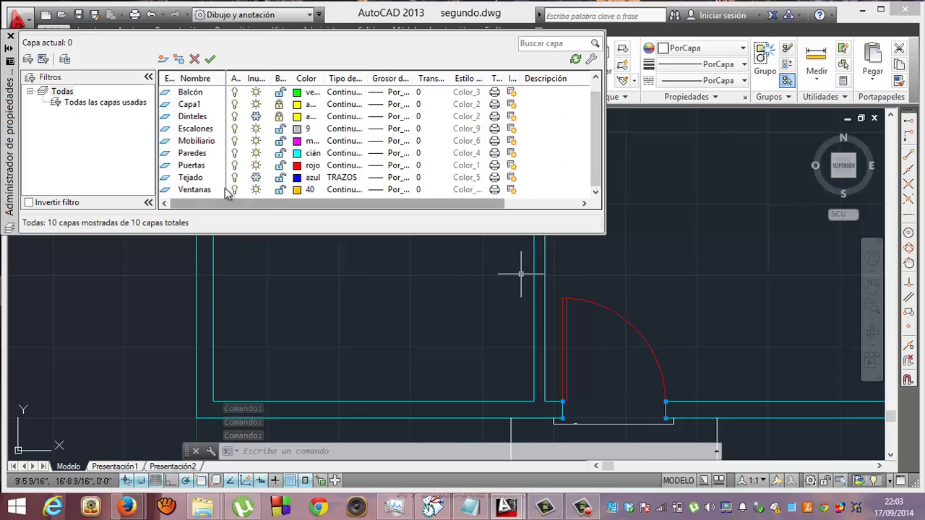
double_click(200, 190)
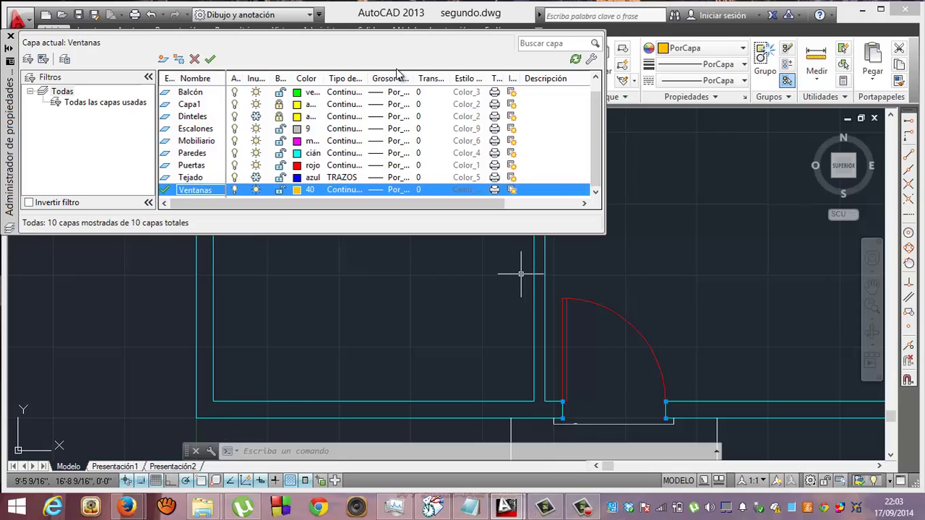
click(10, 36)
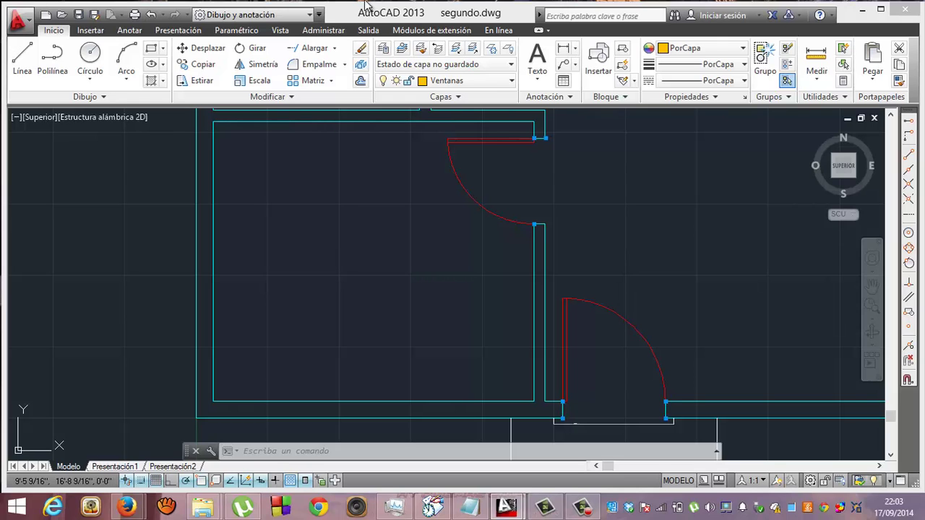
click(598, 62)
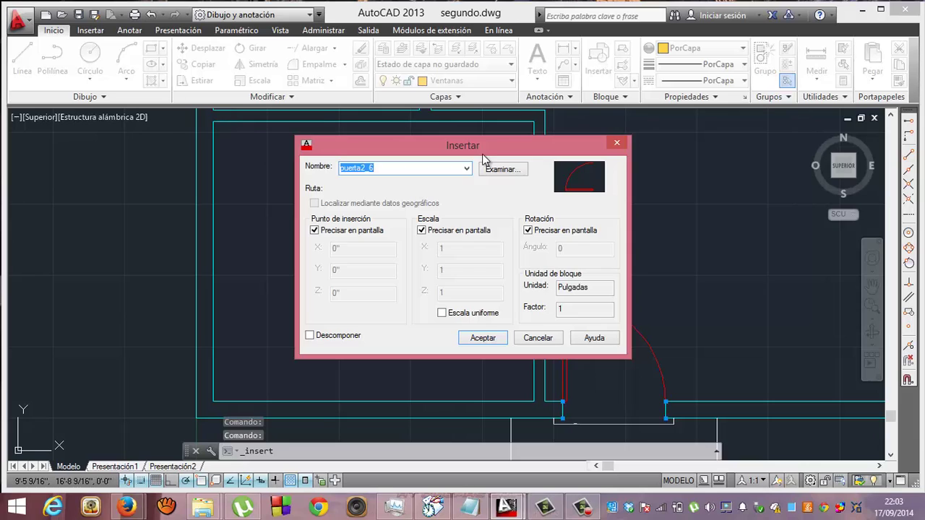
click(466, 168)
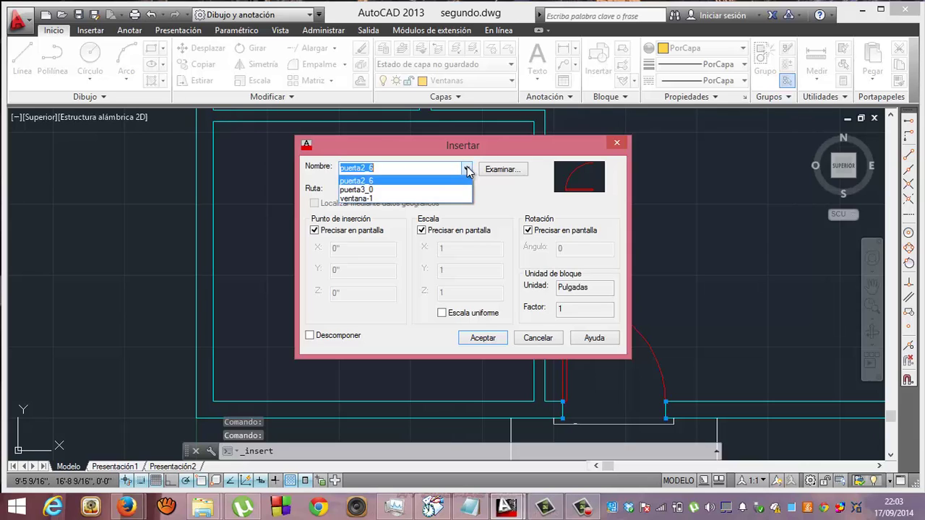
click(429, 197)
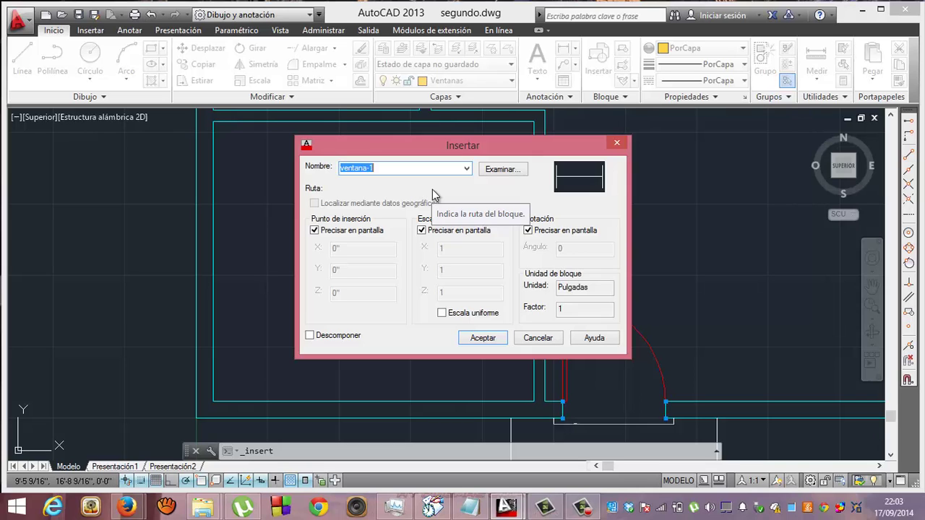
key(Return)
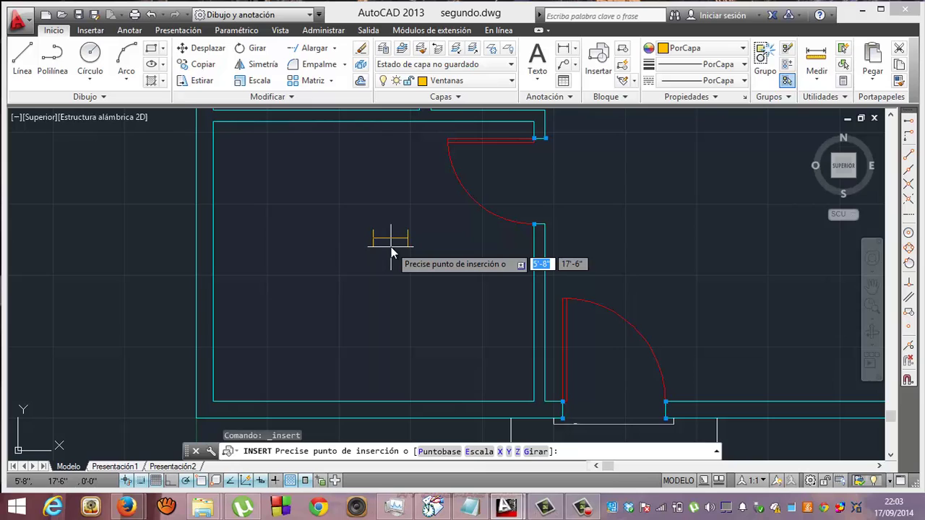
click(379, 419)
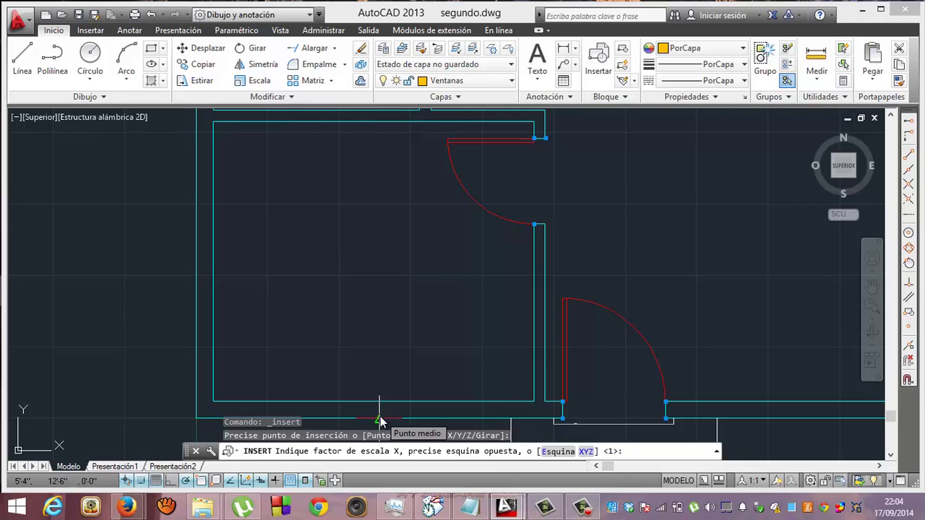
text(4)
key(Return)
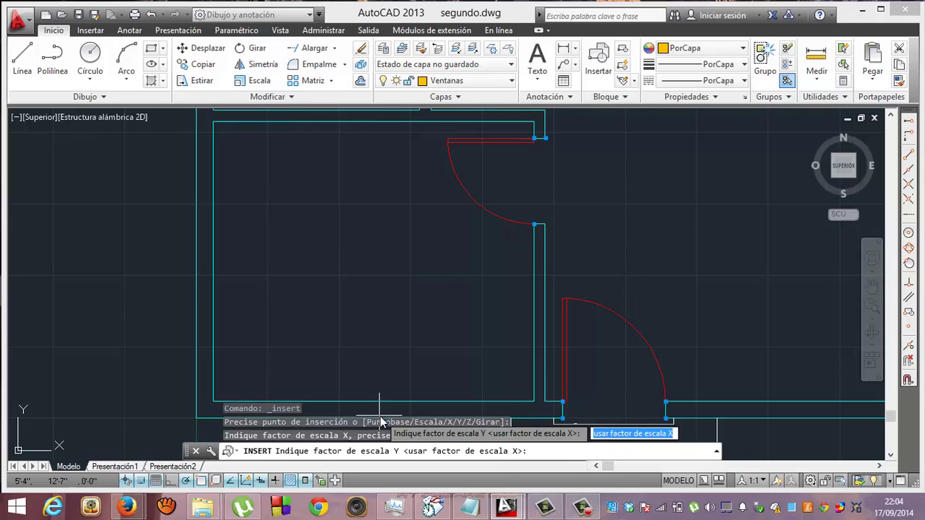
key(Return)
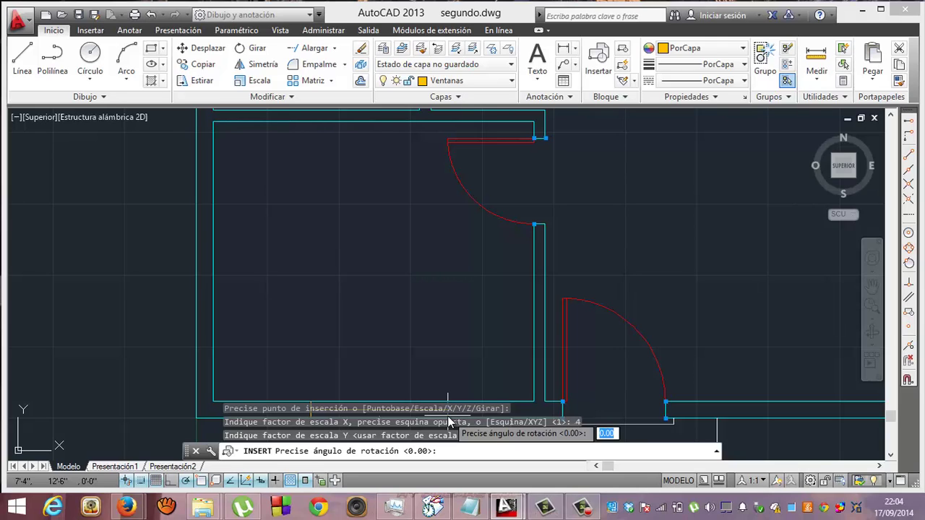
key(Escape)
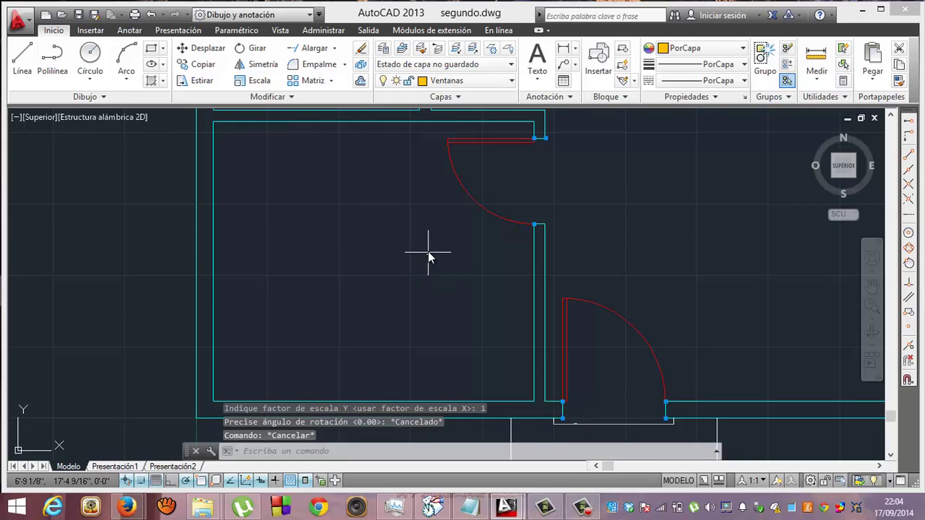
Cancel the door block placement and start inserting the ventana-1 window block instead.
click(602, 58)
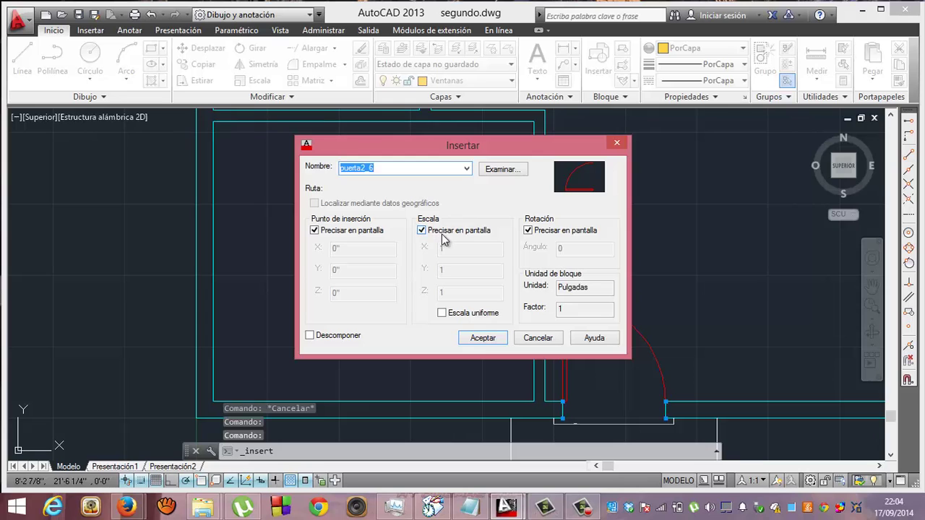
click(483, 337)
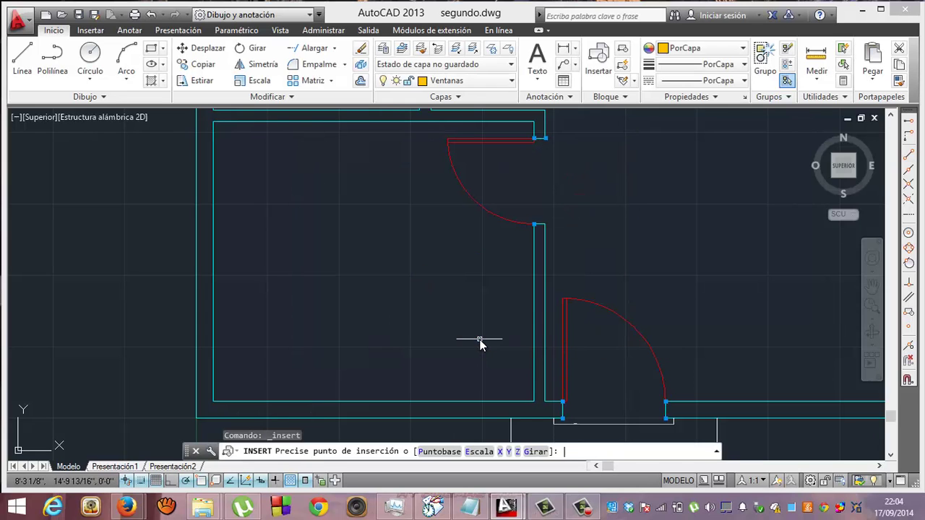
key(Escape)
click(598, 65)
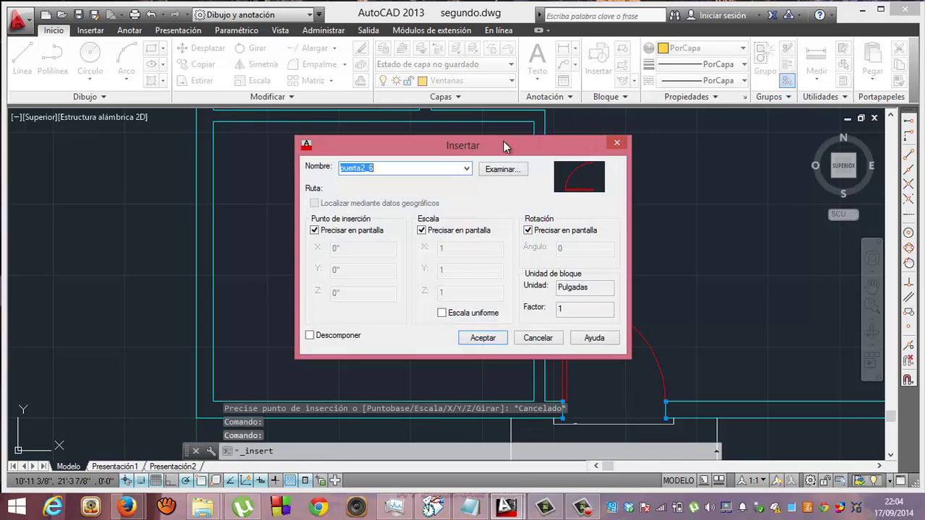
click(468, 169)
click(441, 199)
key(Down)
click(470, 337)
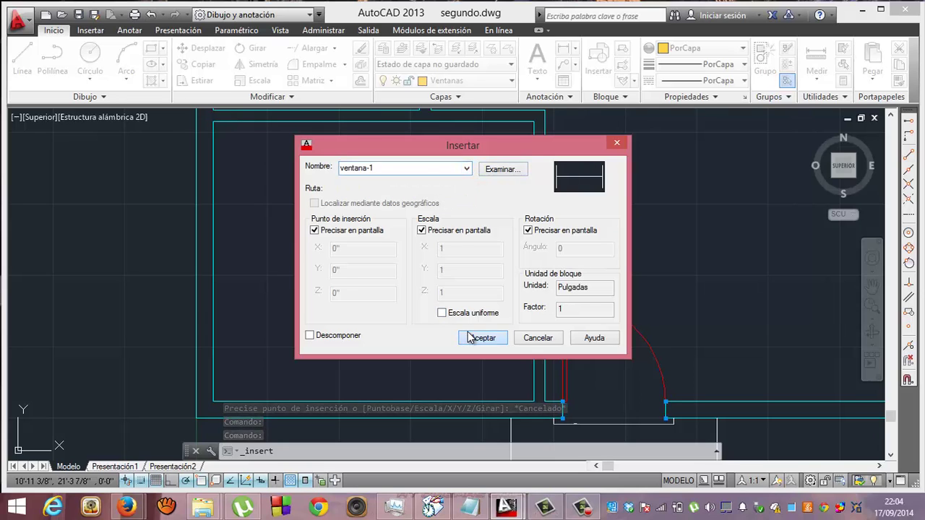
click(469, 337)
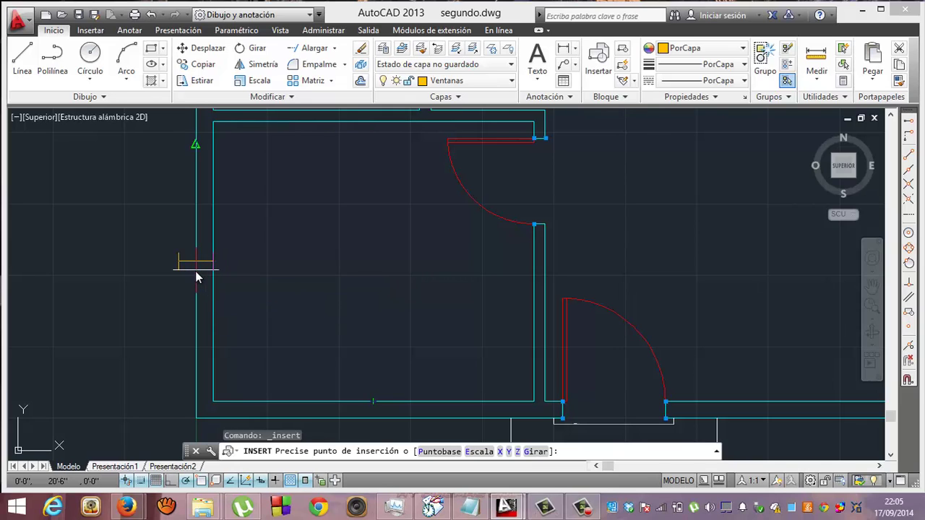
Try placing ventana-1 at the left wall midpoint at X scale 4, cancelling at the rotation prompt.
click(195, 271)
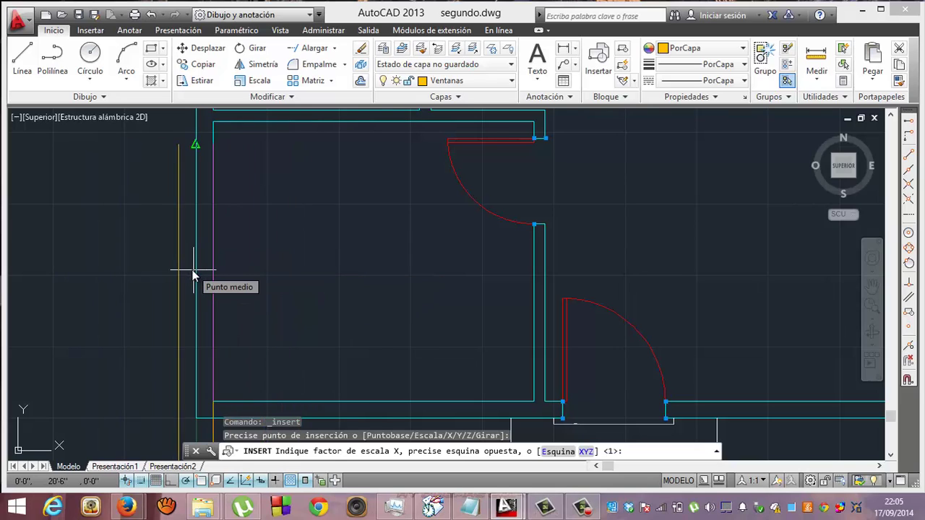
text(4)
key(Return)
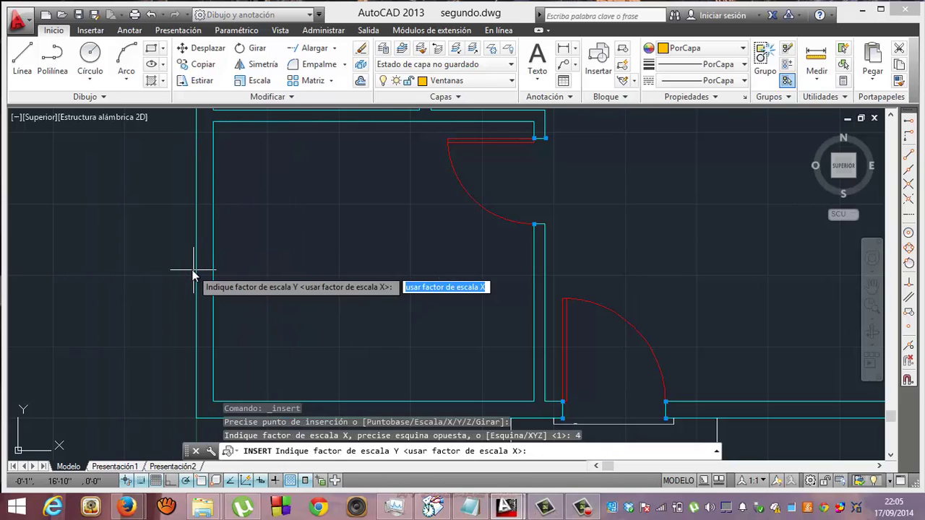
key(Return)
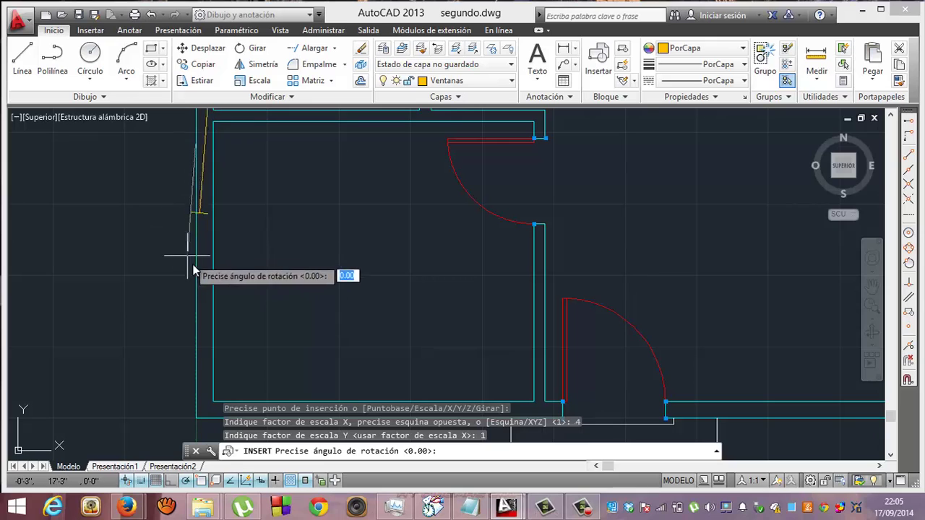
key(Escape)
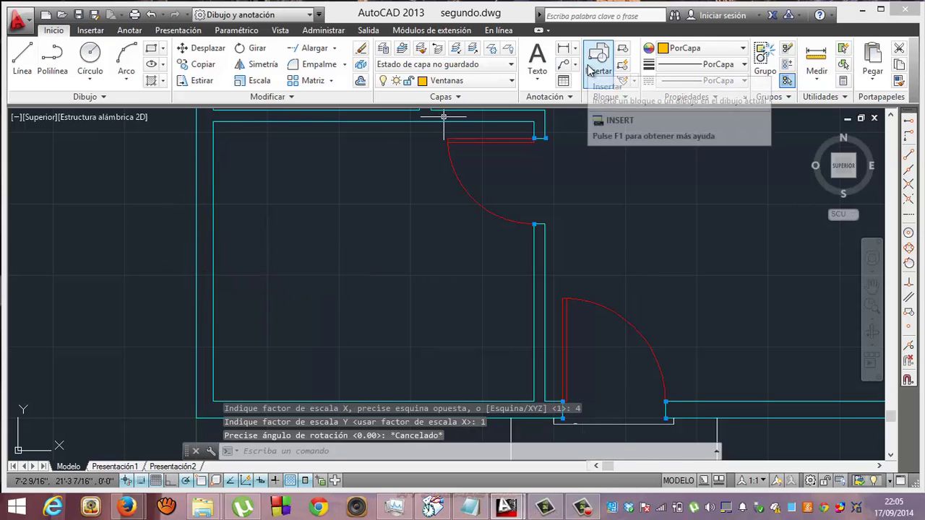
click(592, 69)
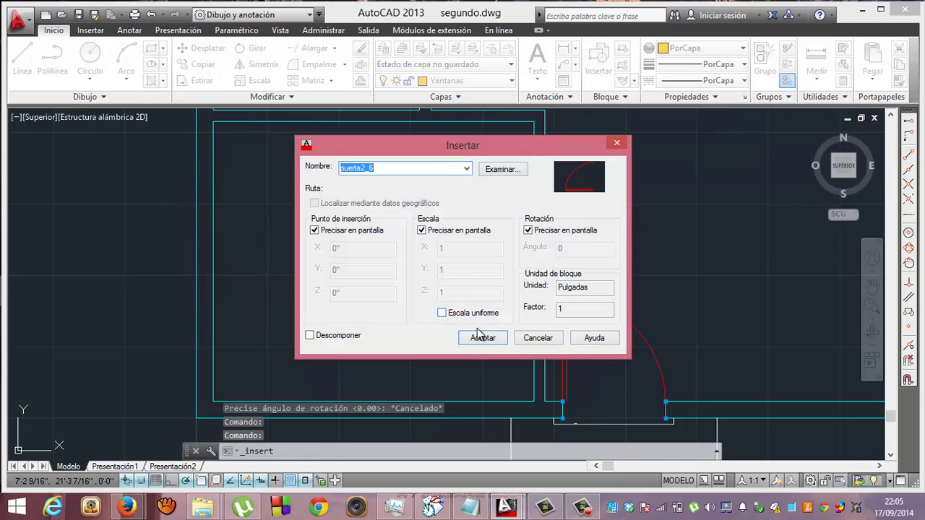
Start a ventana-1 insertion from a temporary tracking point on the left wall, then cancel it.
click(466, 169)
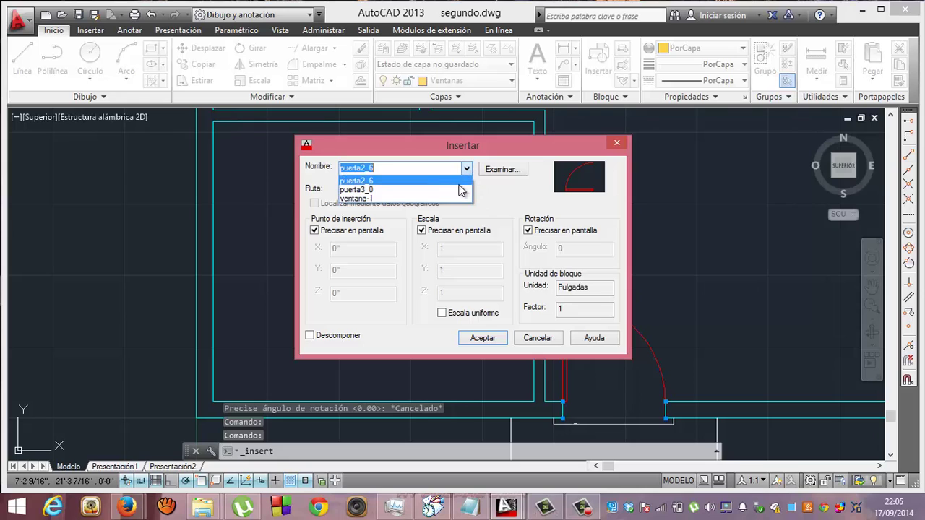
click(454, 199)
click(480, 338)
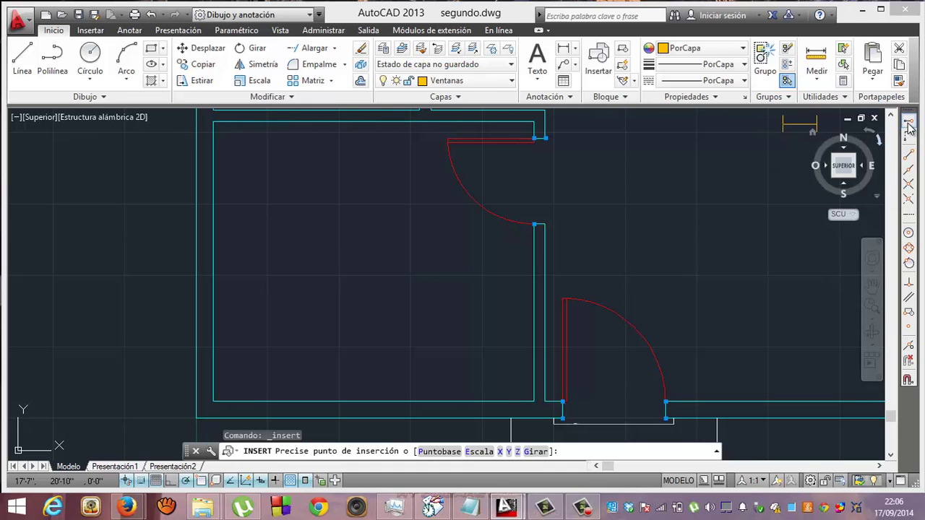
click(908, 122)
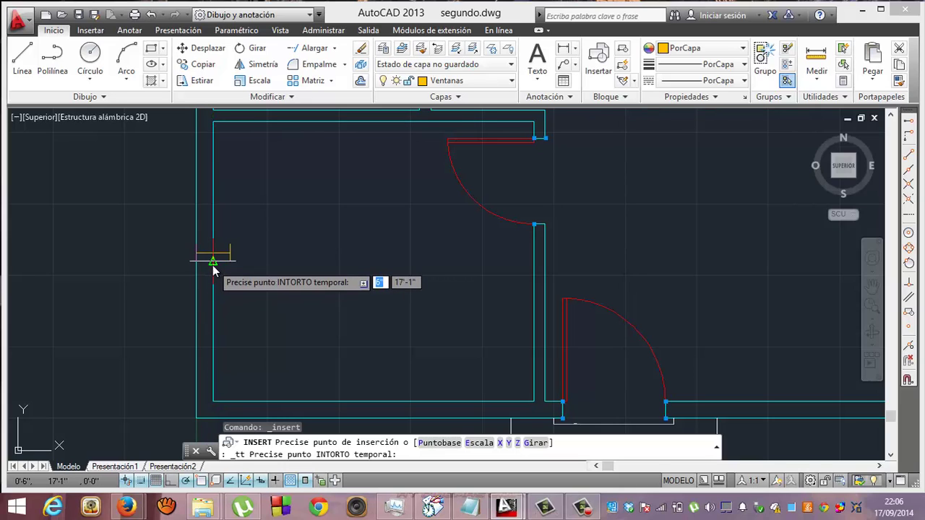
click(213, 265)
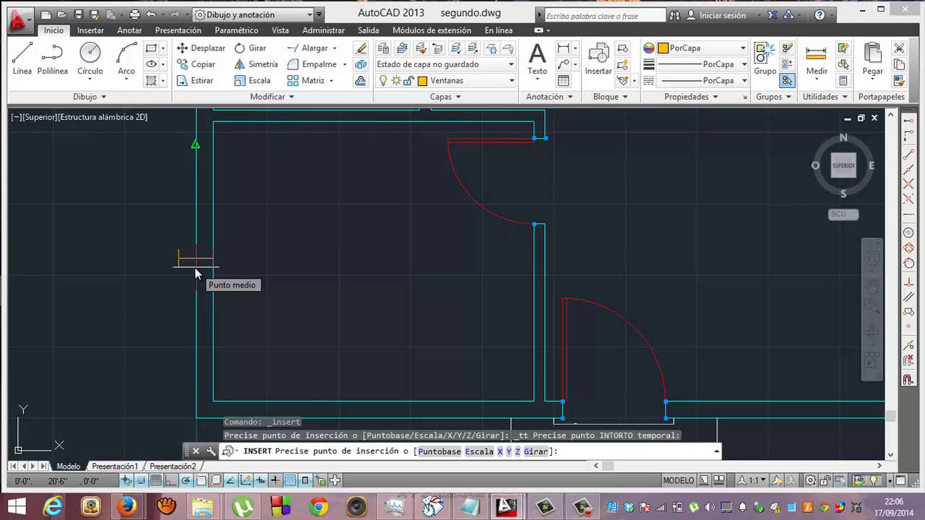
key(Escape)
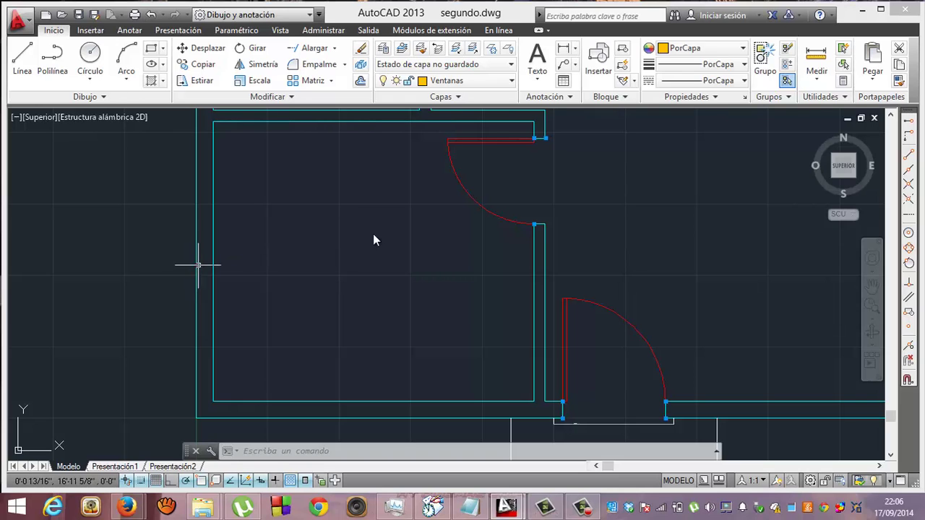
Insert ventana-1 at the left wall midpoint with X scale 4, Y scale 1, rotated 90°.
click(596, 57)
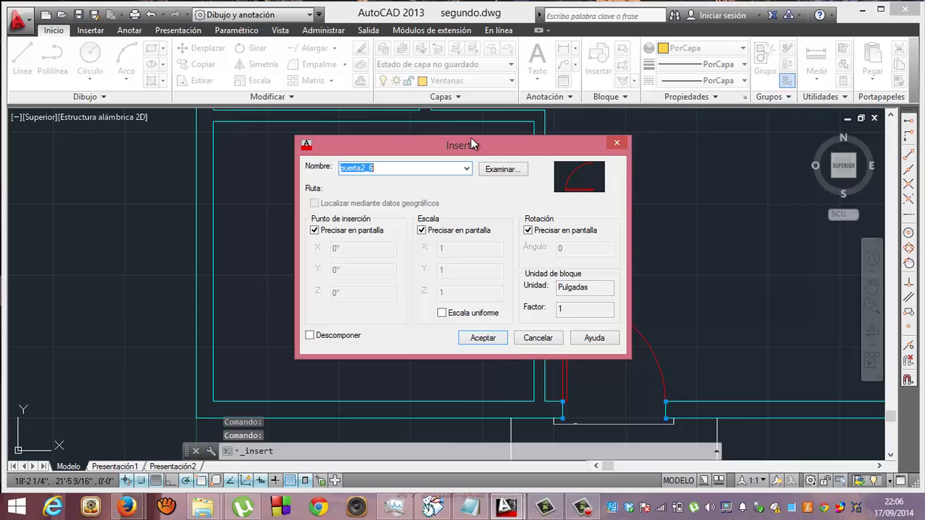
click(465, 168)
click(441, 199)
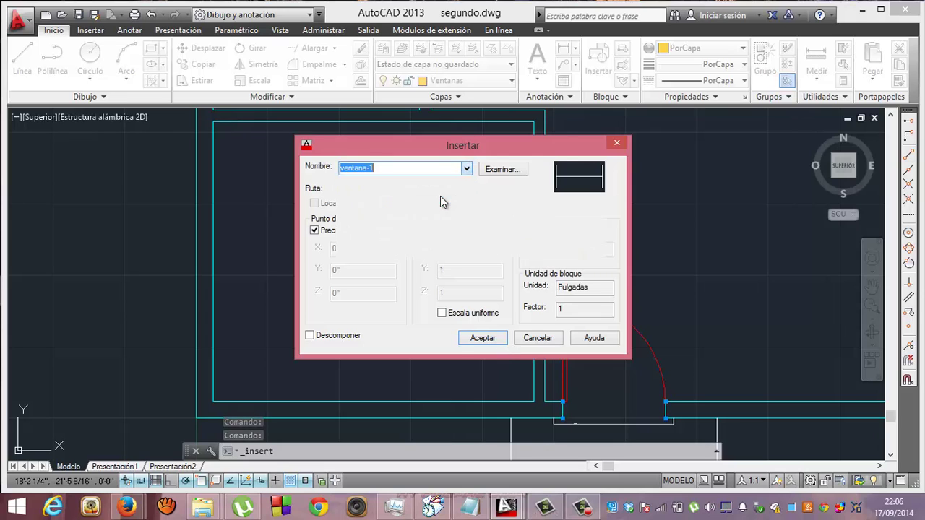
click(484, 340)
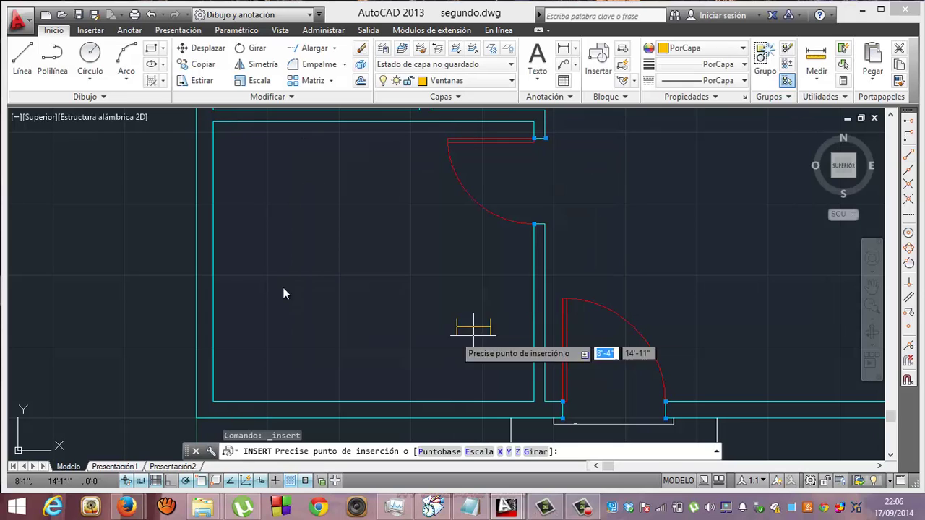
click(213, 271)
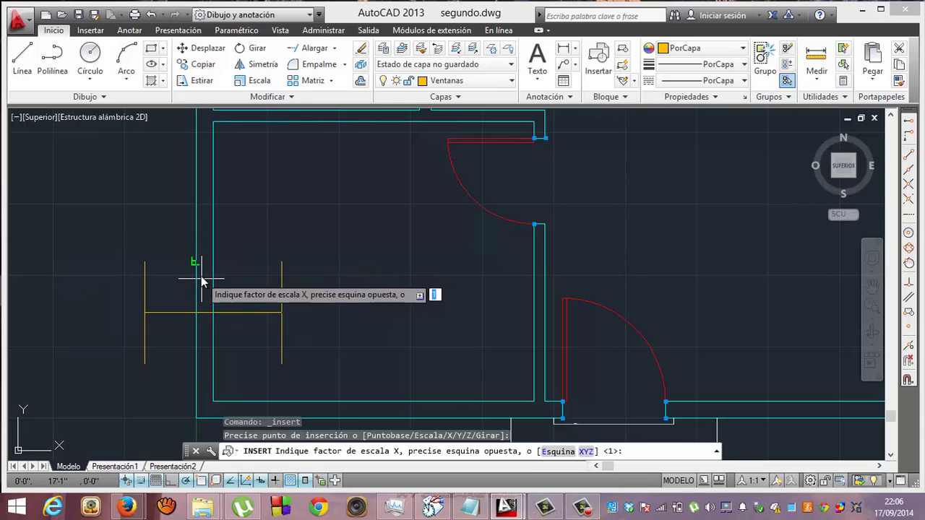
text(4)
key(Return)
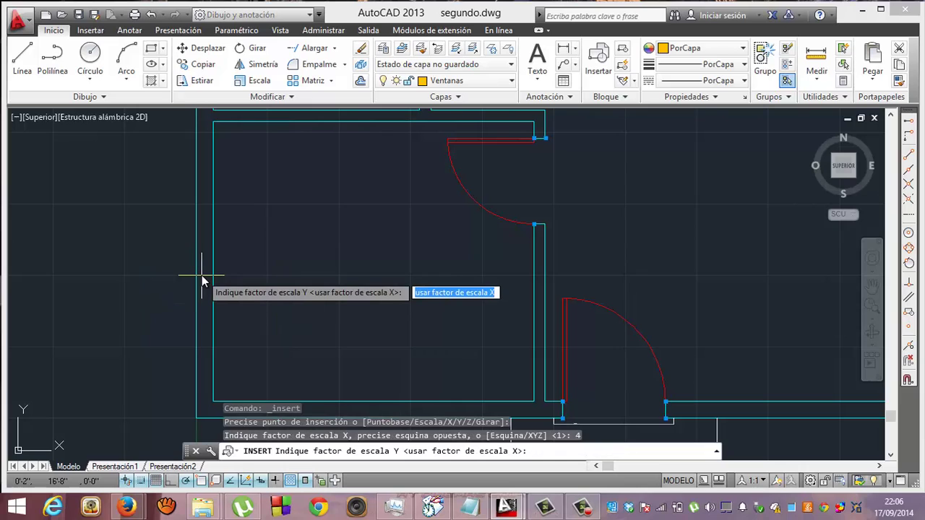
text(1)
key(Return)
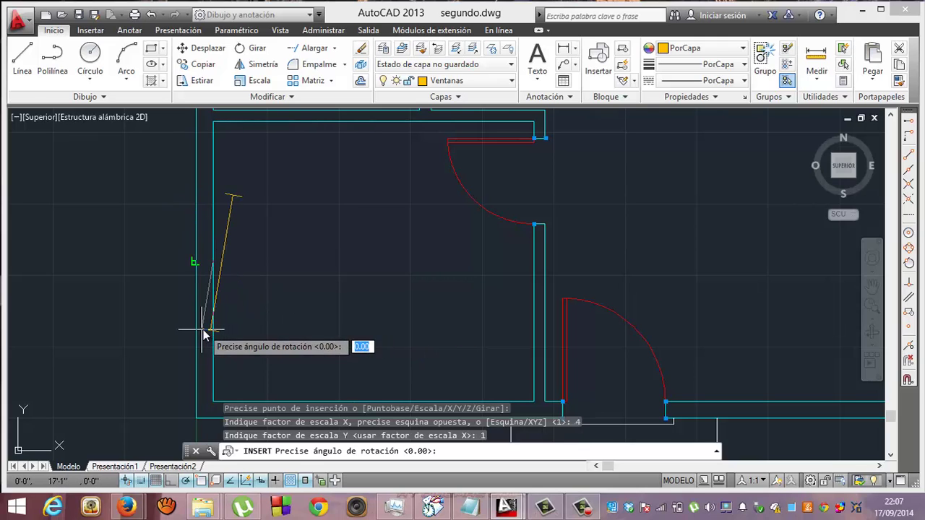
click(212, 168)
key(Escape)
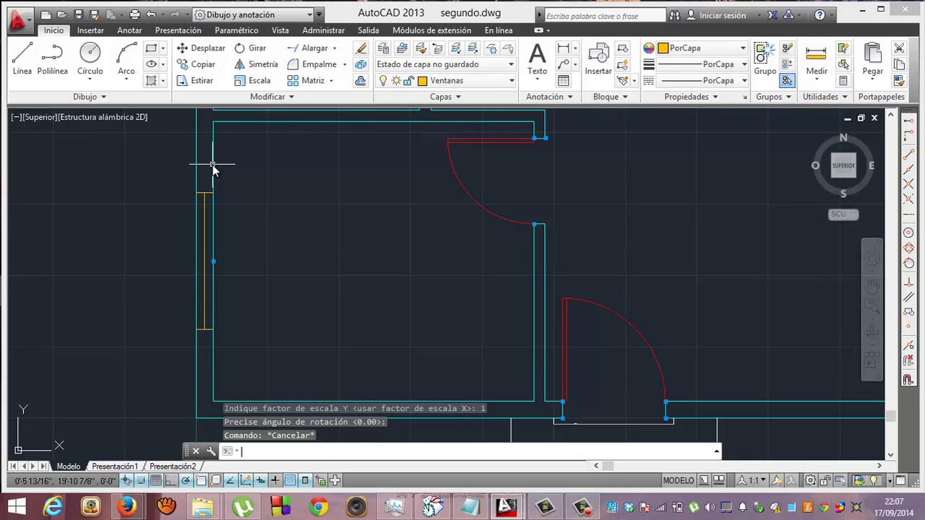
Draw a short line across the lower wall from its midpoint to the outer edge.
click(21, 61)
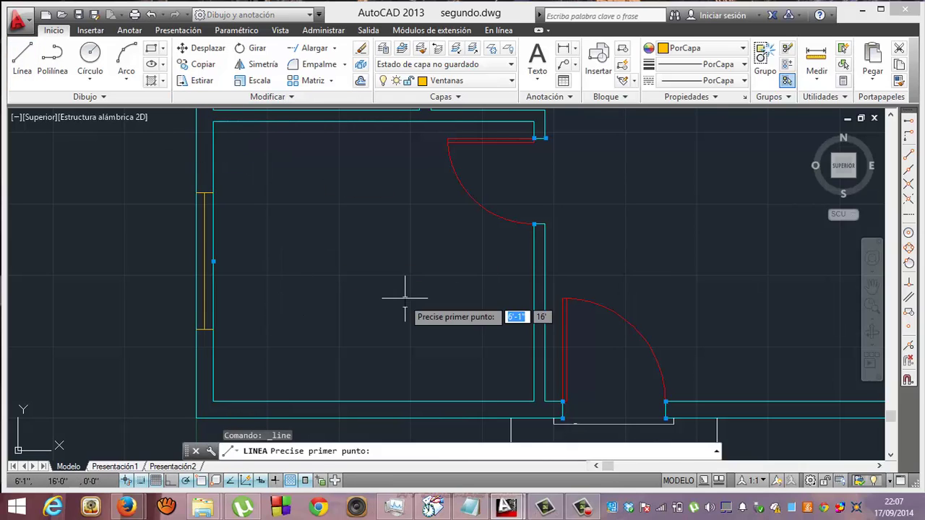
click(374, 402)
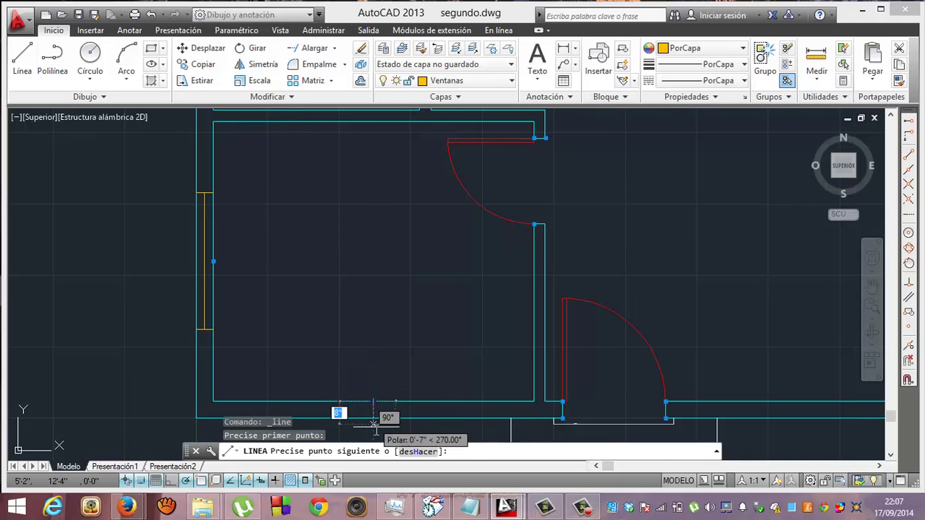
click(375, 425)
key(Return)
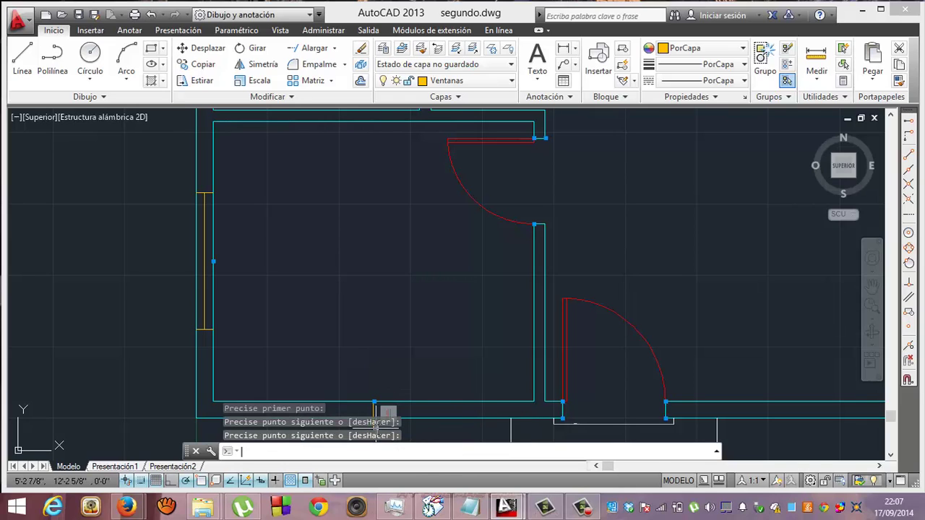
key(Escape)
Inspect the vertical wall line's properties and cancel a mistyped '2' command.
click(544, 251)
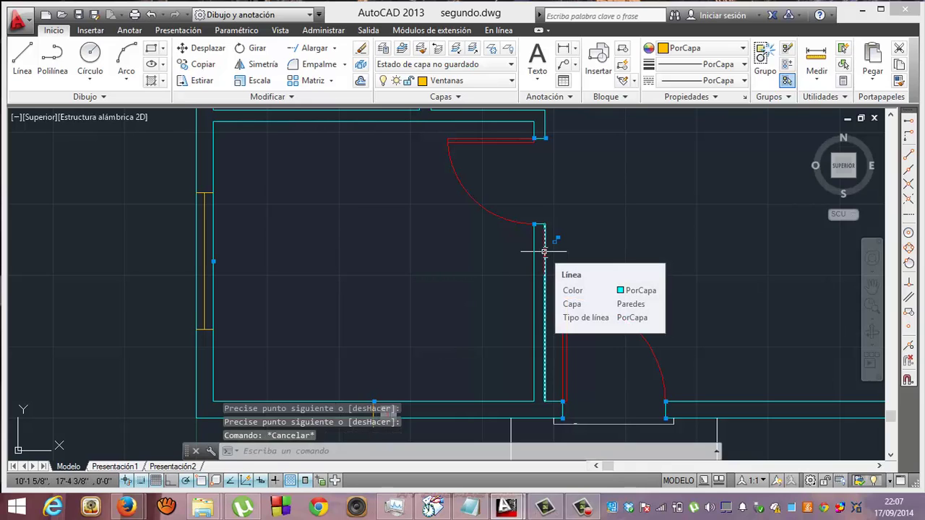
key(super+c)
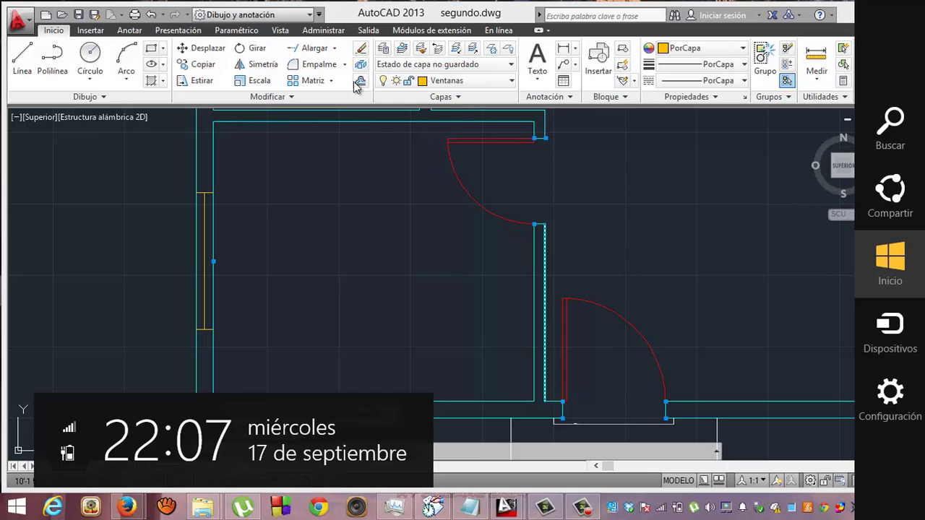
key(Escape)
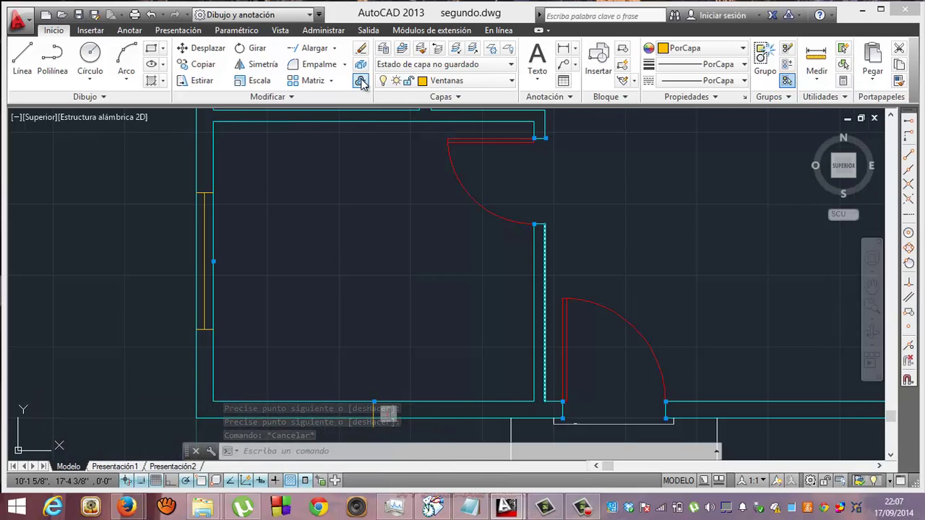
text(2)
key(Return)
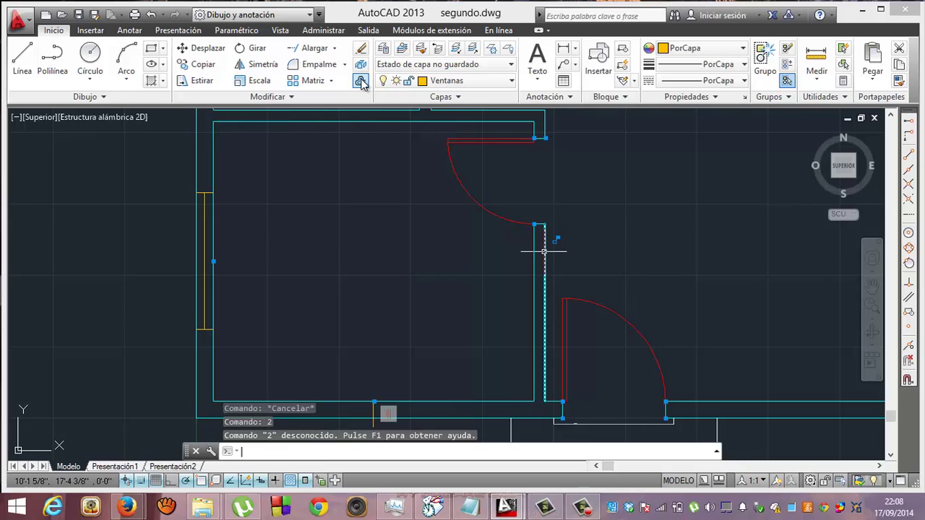
key(Escape)
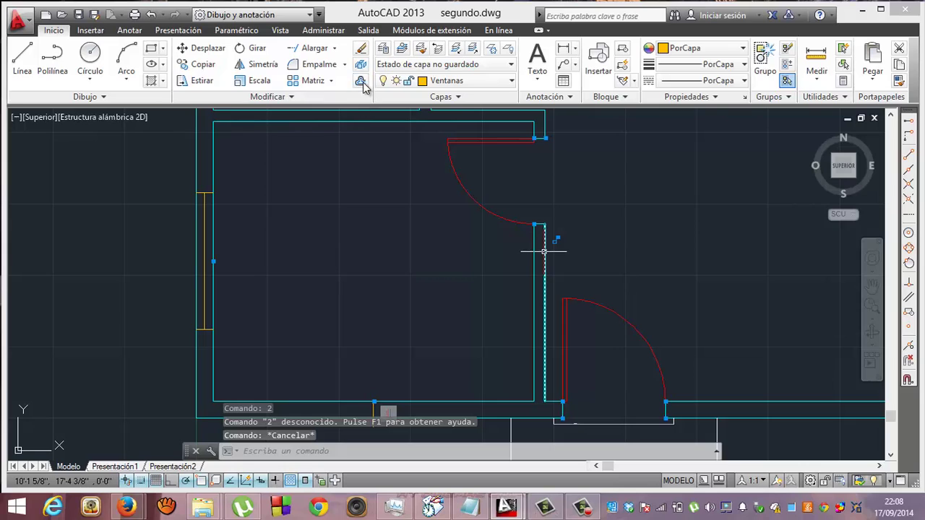
Offset the short lower-wall line by distance 2 to create a parallel copy.
click(363, 83)
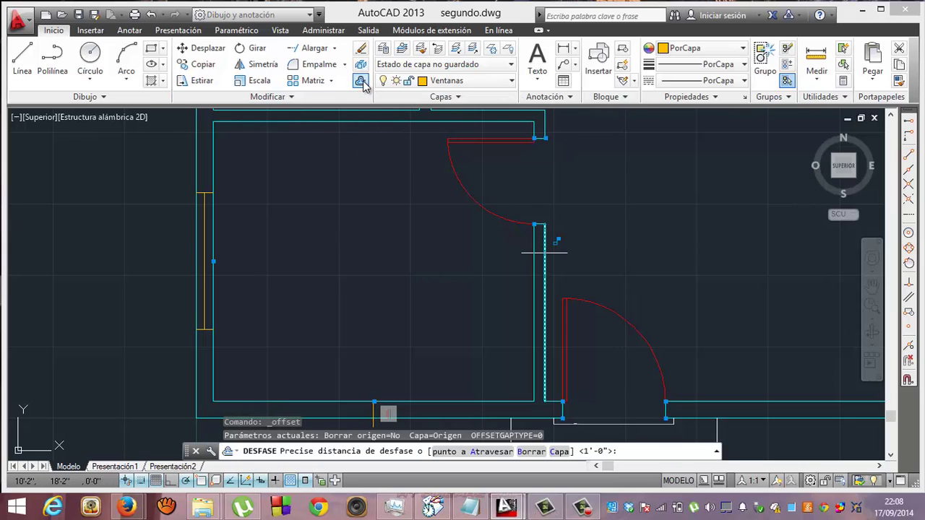
text(2)
key(Return)
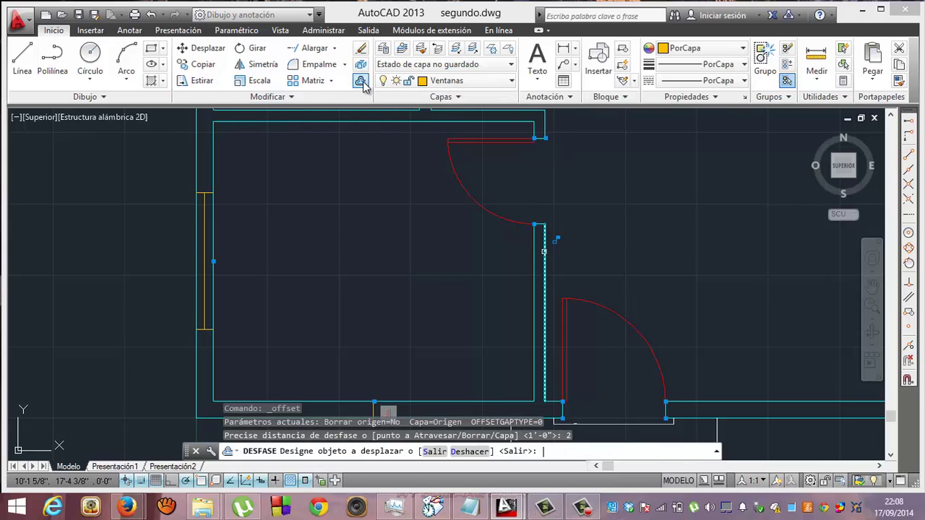
click(373, 416)
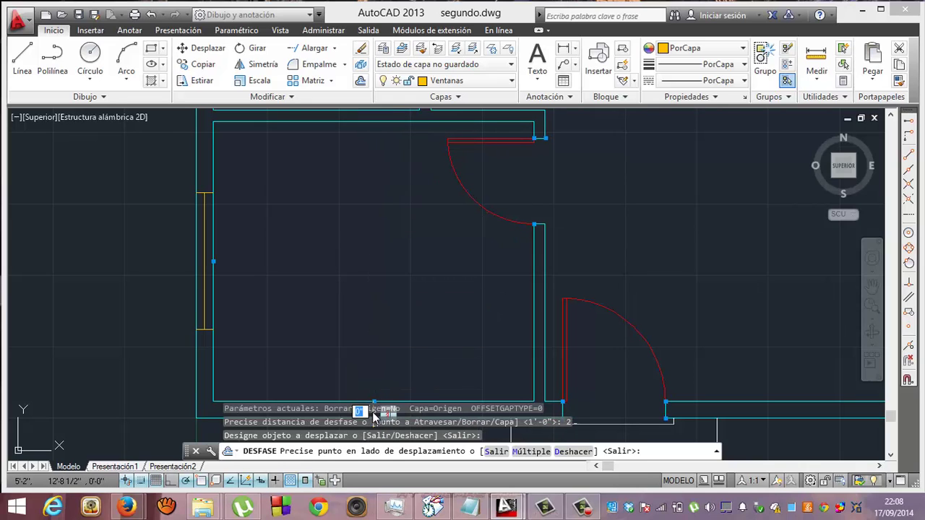
click(422, 375)
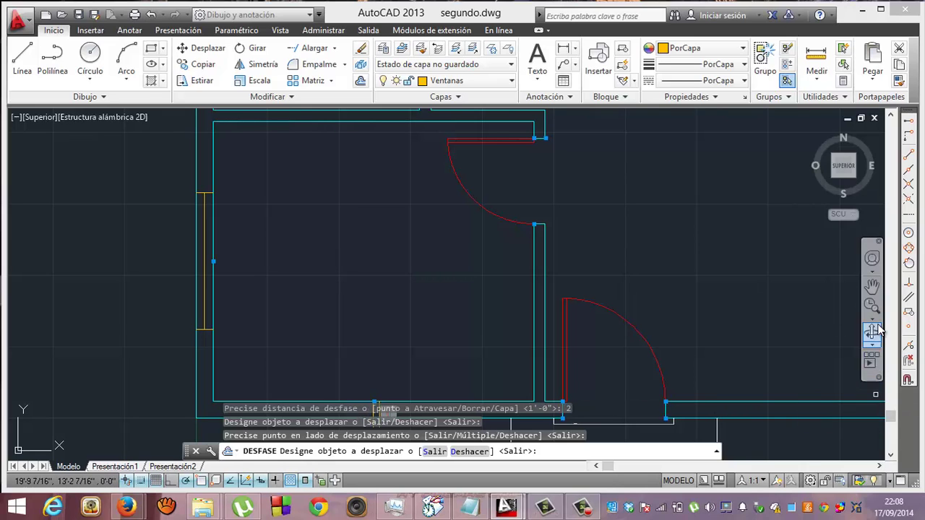
click(872, 289)
drag(554, 333, 535, 234)
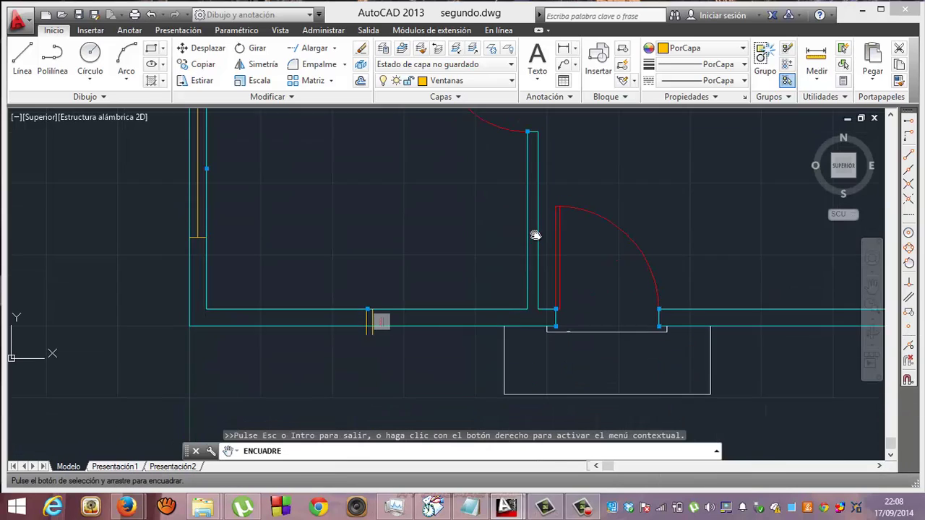
key(Escape)
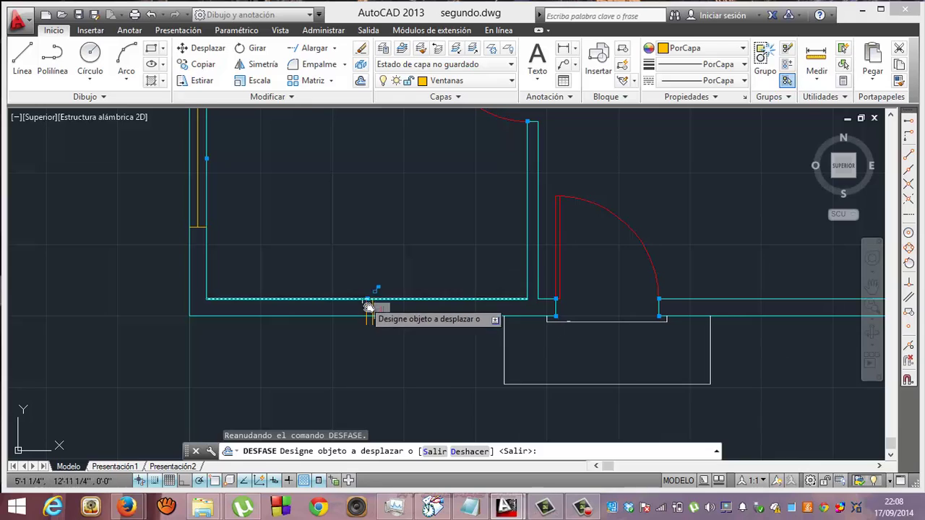
click(372, 310)
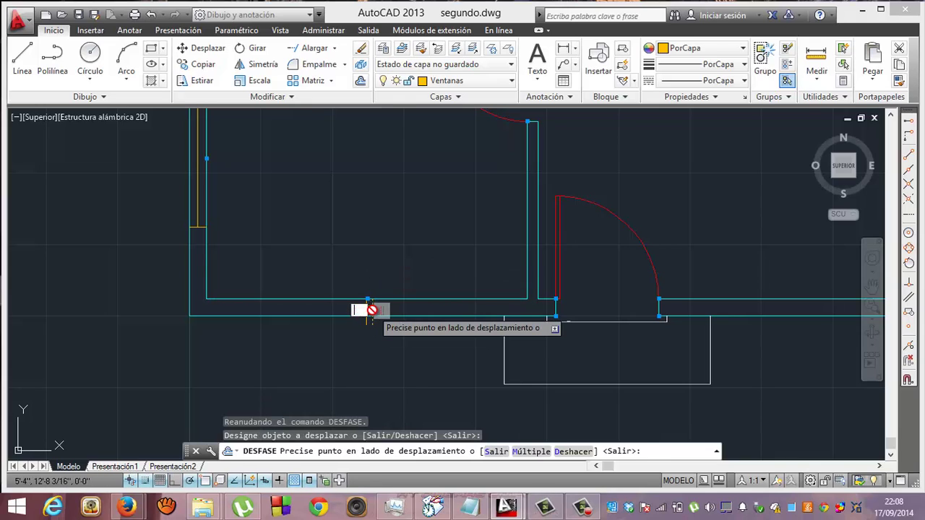
key(Escape)
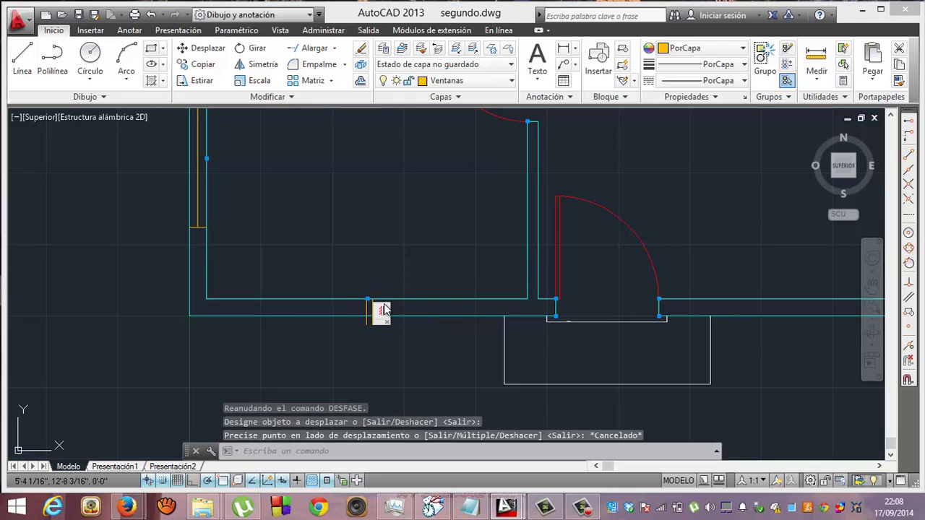
key(Escape)
key(Escape)
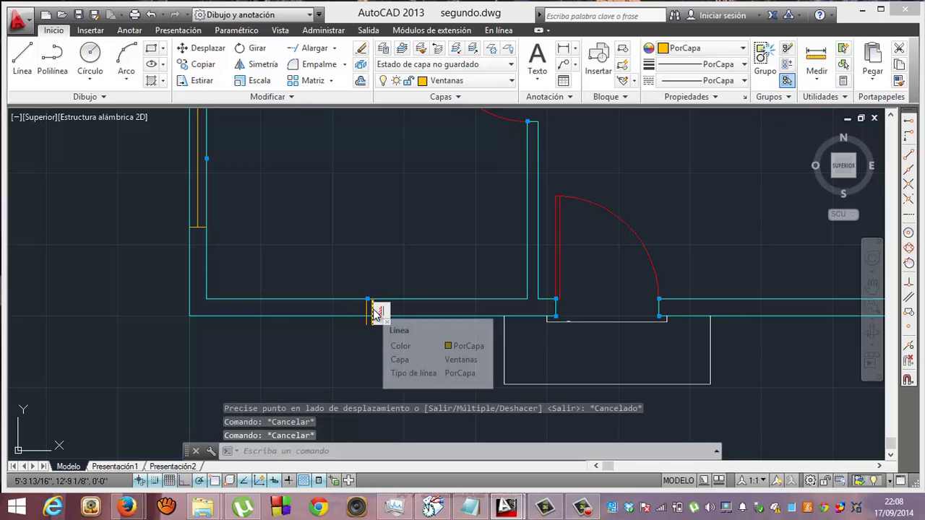
Check the short lines across the lower wall and delete the extra duplicate copy.
click(373, 310)
key(Escape)
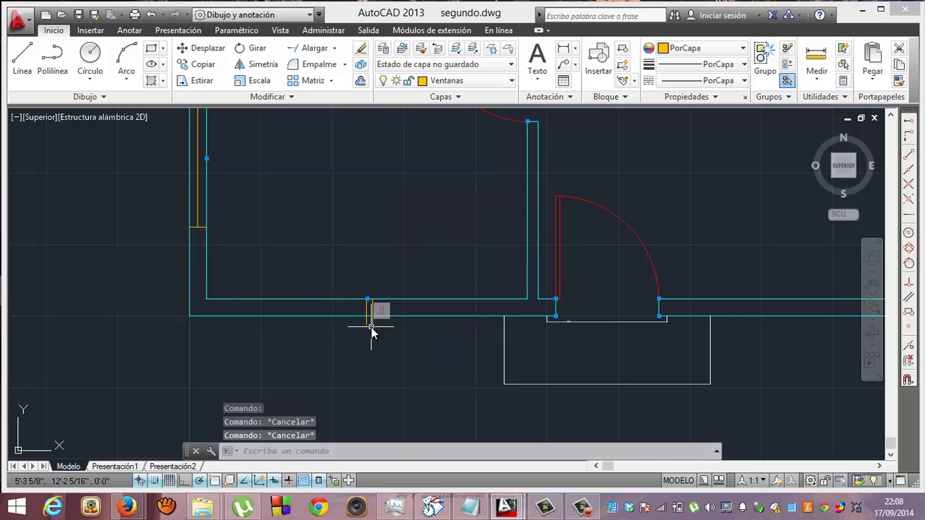
click(372, 326)
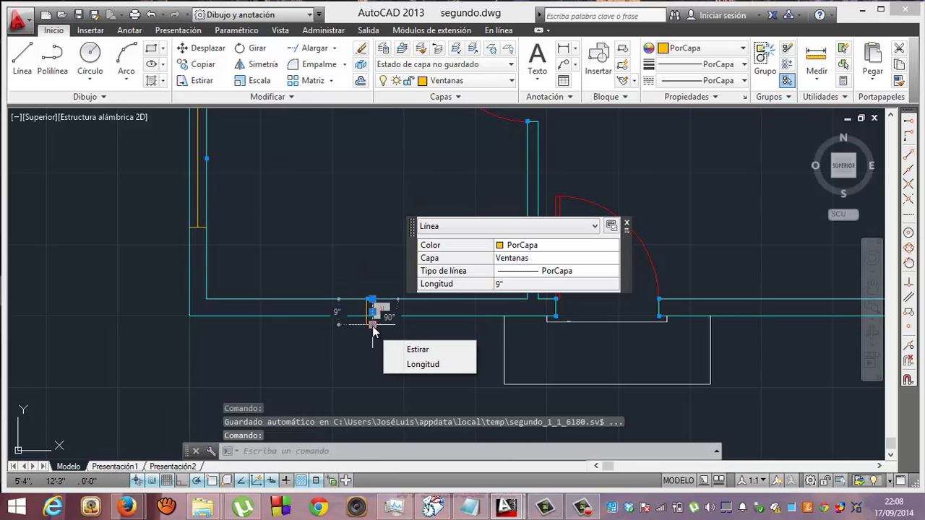
key(Escape)
key(Escape)
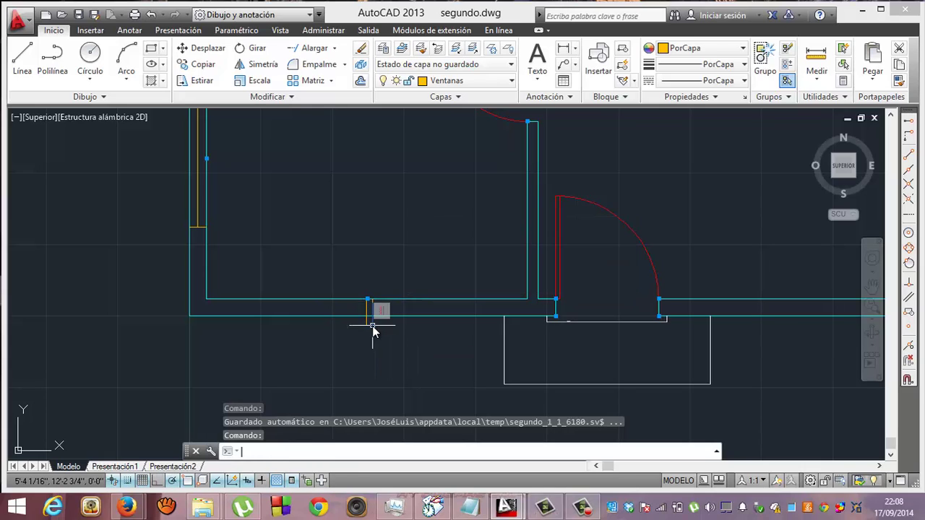
key(Escape)
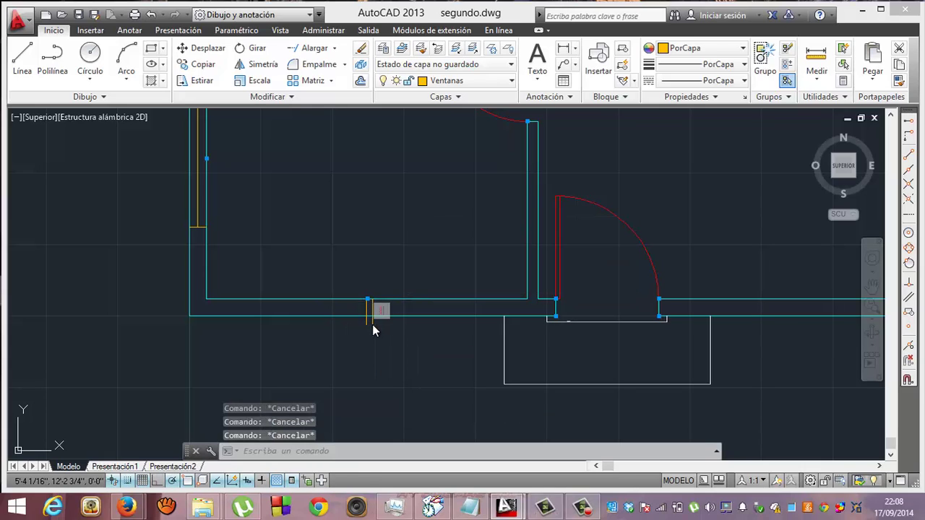
click(372, 324)
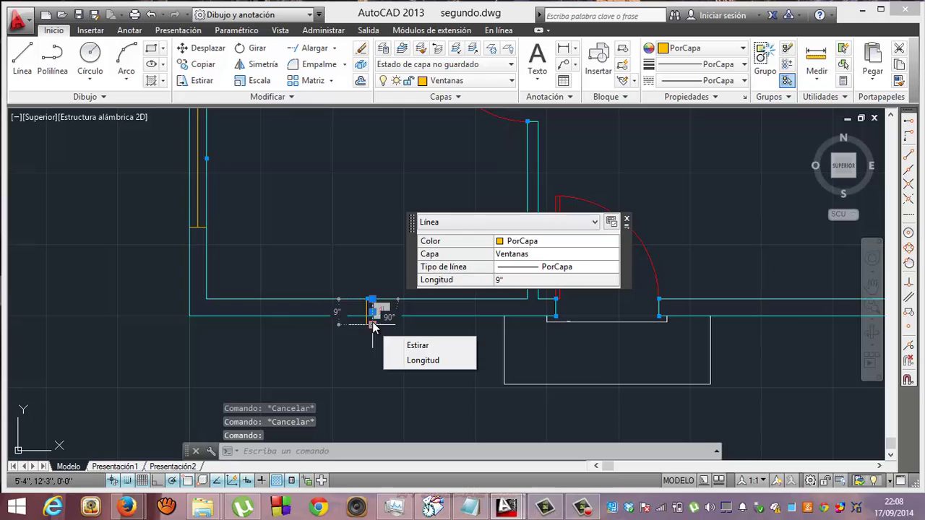
key(Escape)
key(Escape)
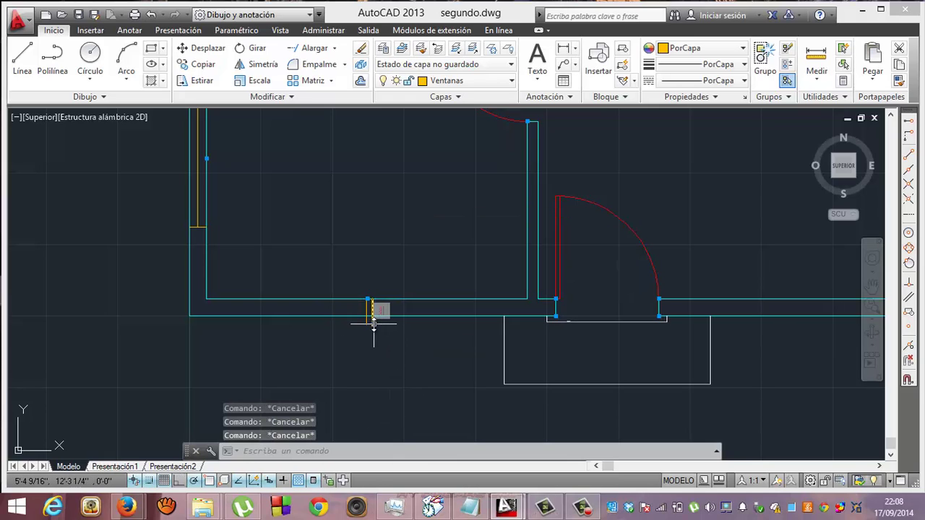
click(373, 324)
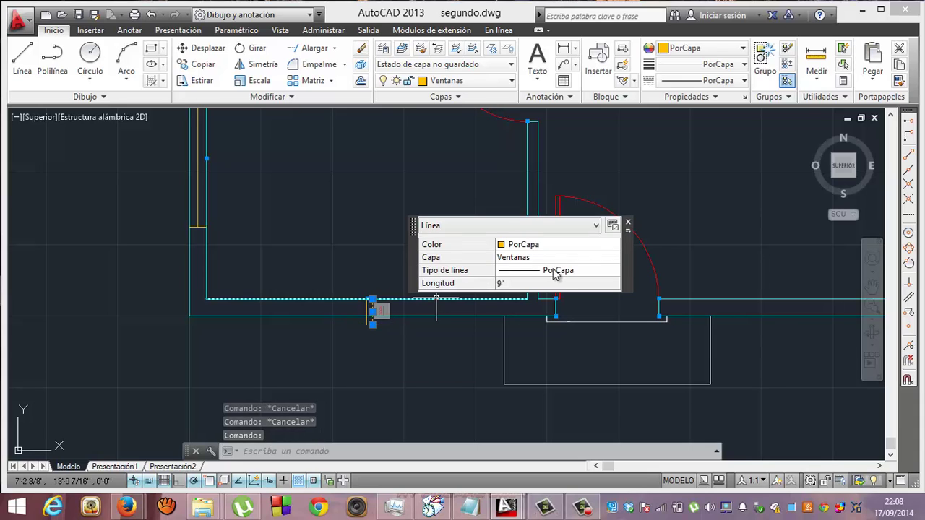
click(628, 225)
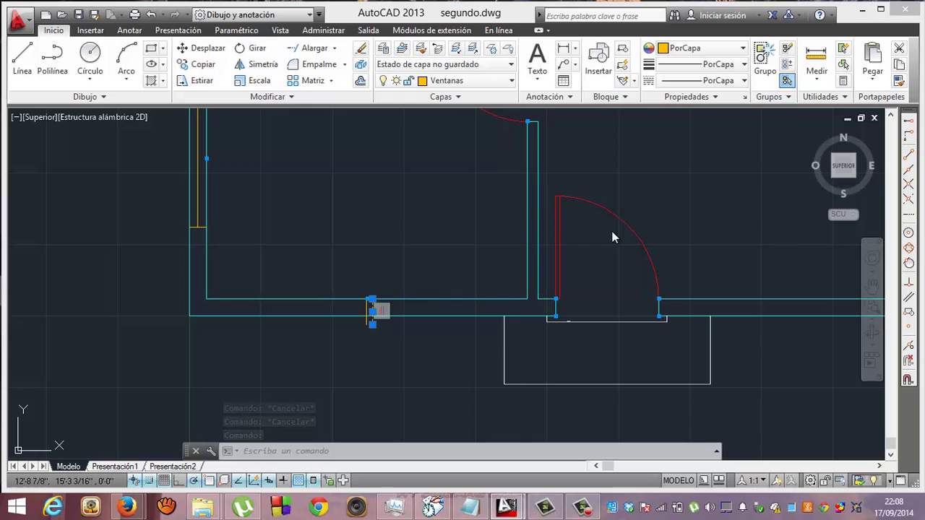
key(Delete)
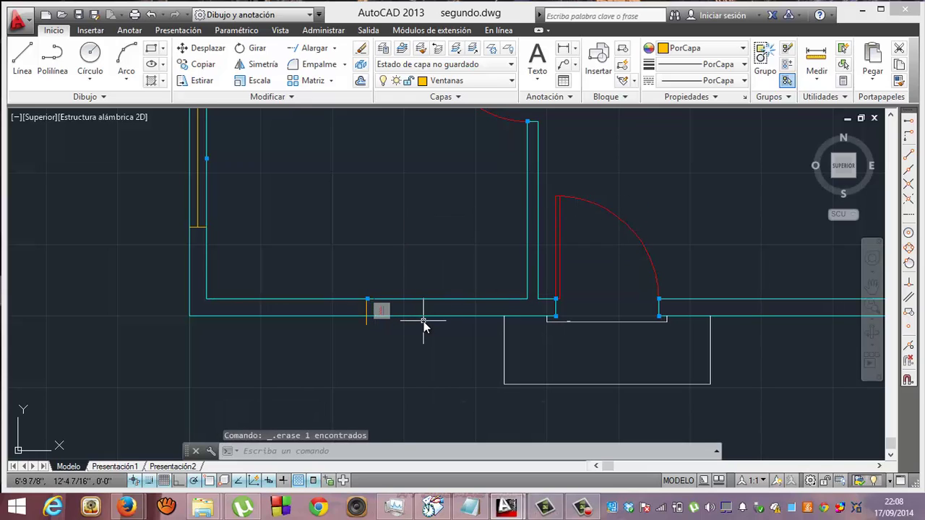
key(Escape)
key(Escape)
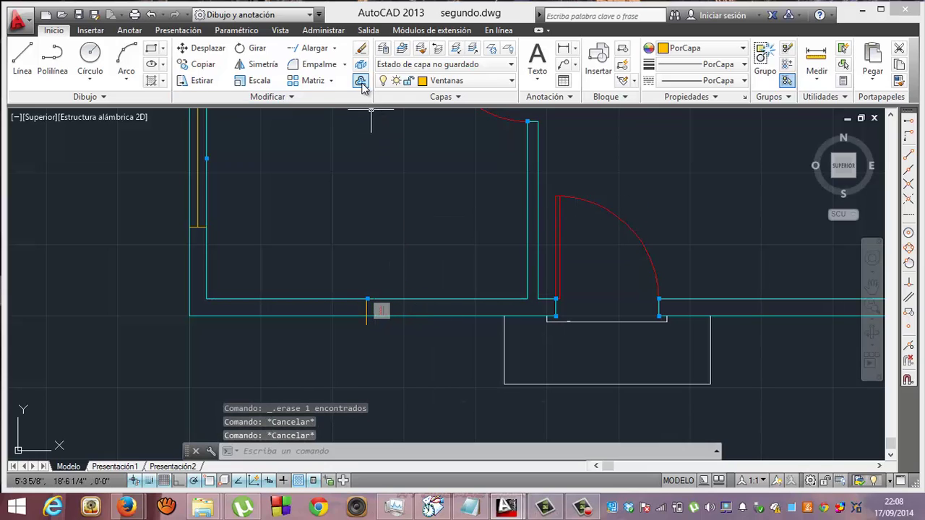
Offset the short window line by 2 to the right within the lower wall.
click(360, 82)
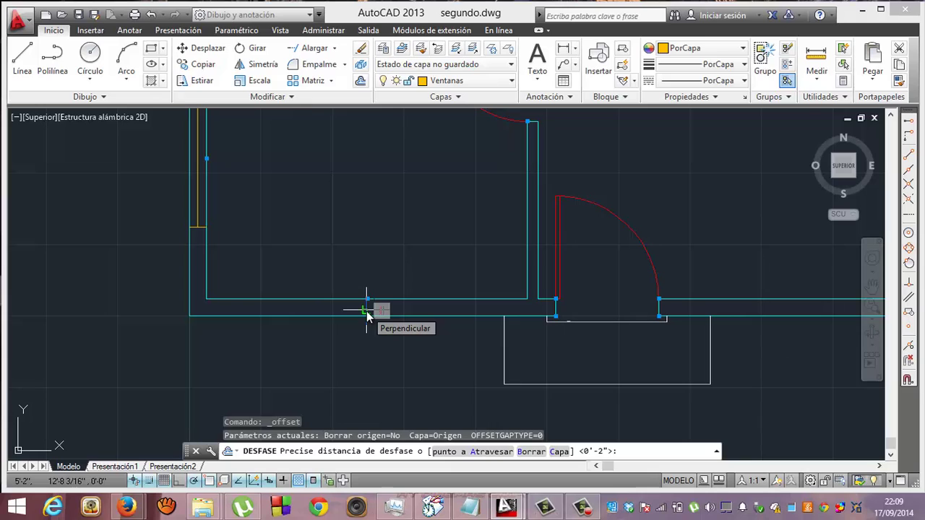
text(2)
key(Return)
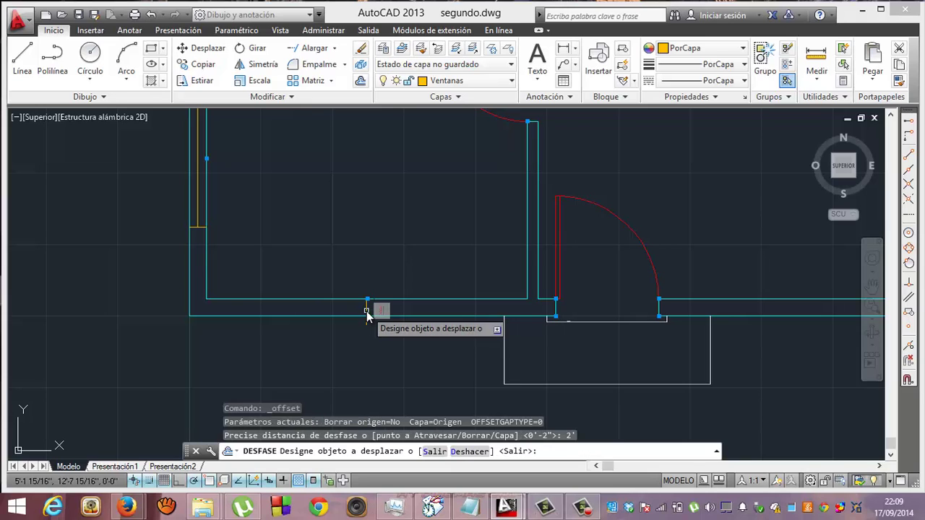
click(370, 312)
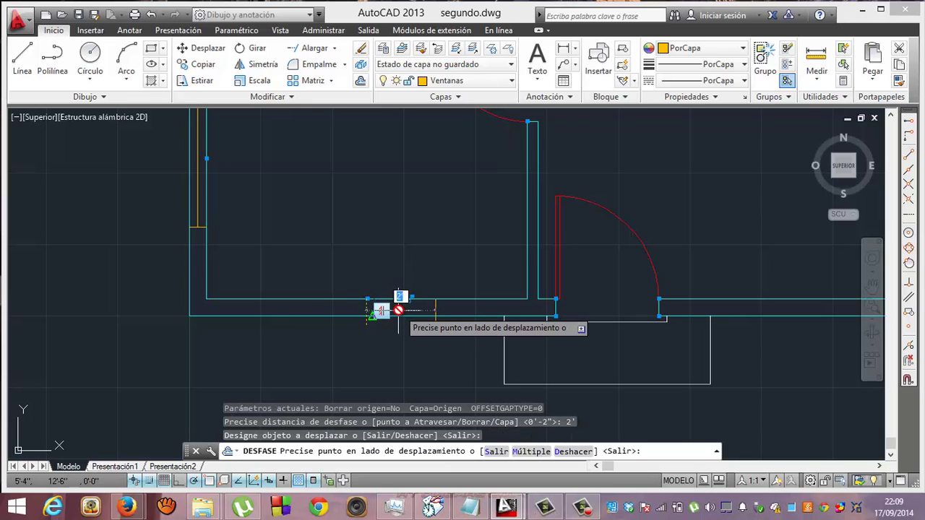
click(396, 311)
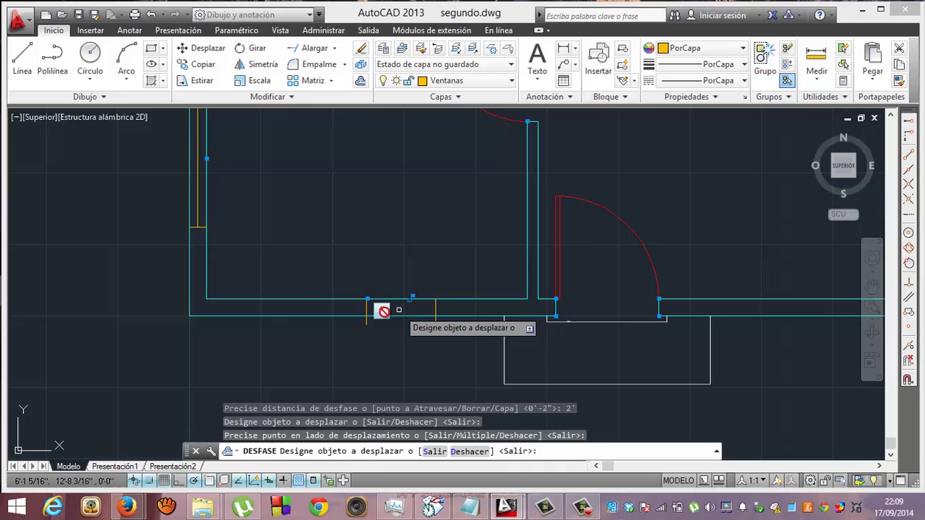
click(347, 314)
key(Escape)
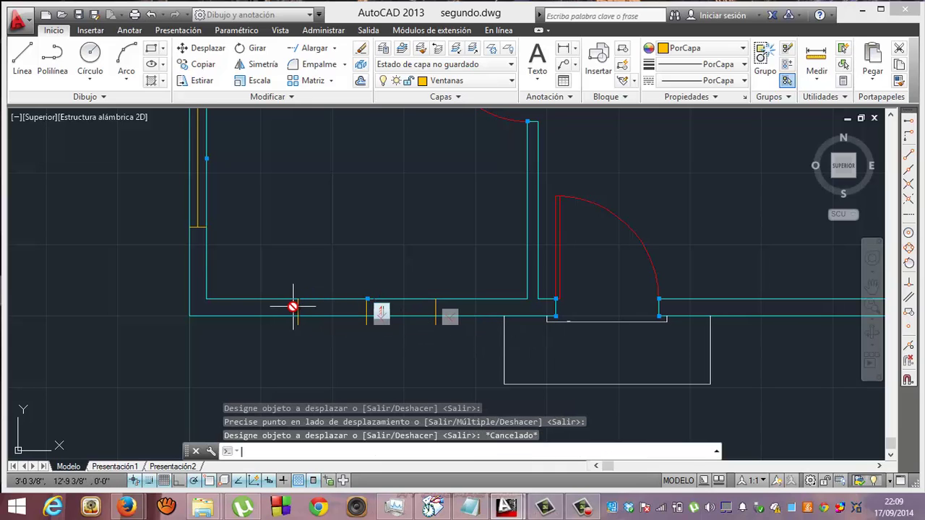
key(Escape)
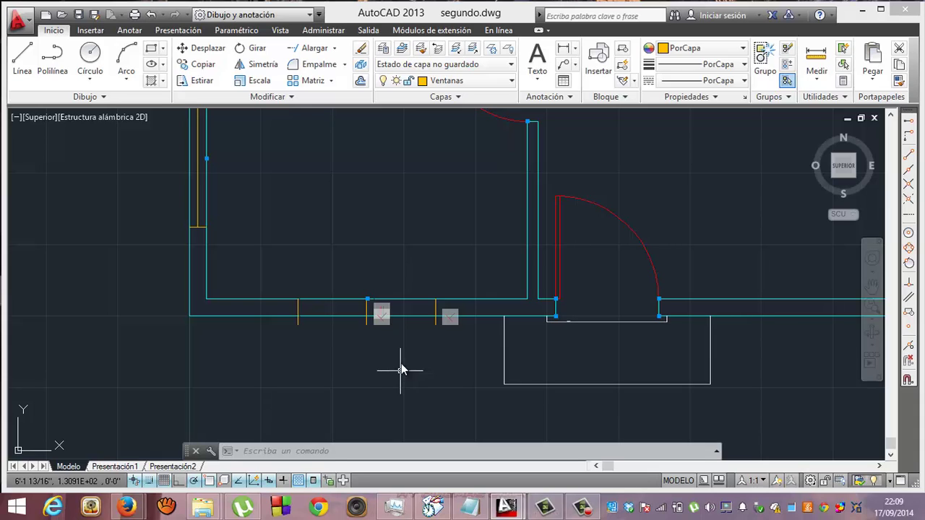
click(596, 59)
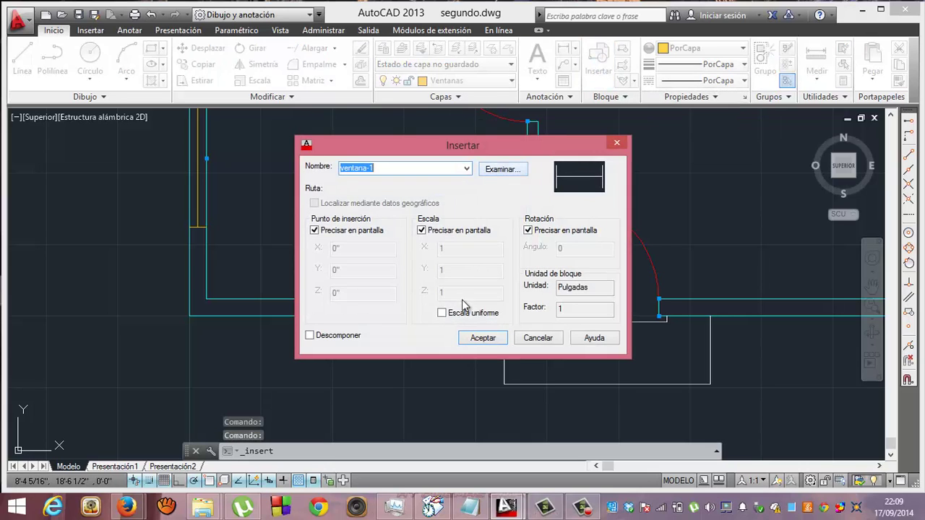
click(479, 338)
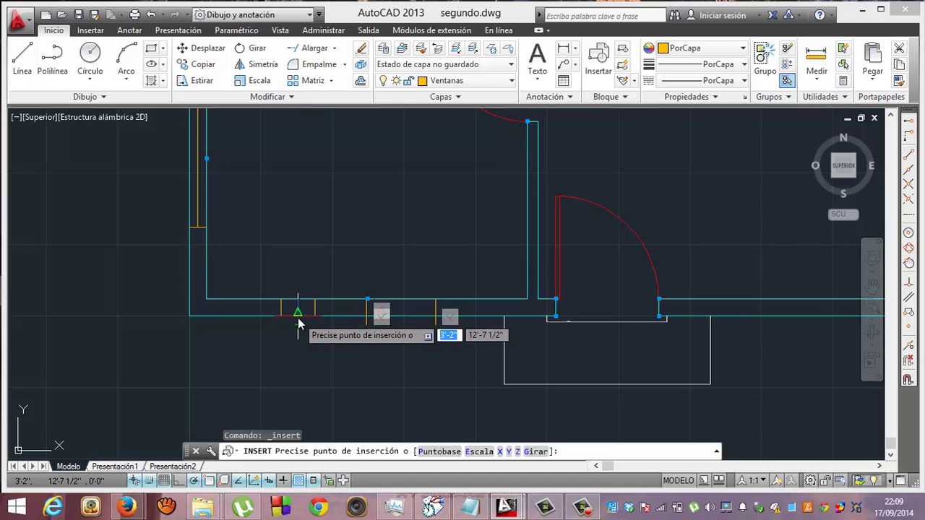
click(298, 318)
text(3)
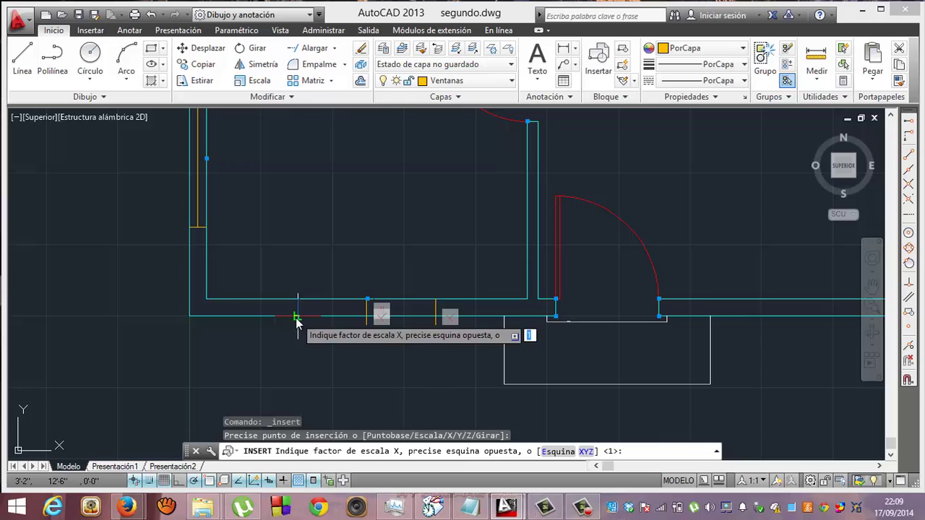
key(Return)
text(1)
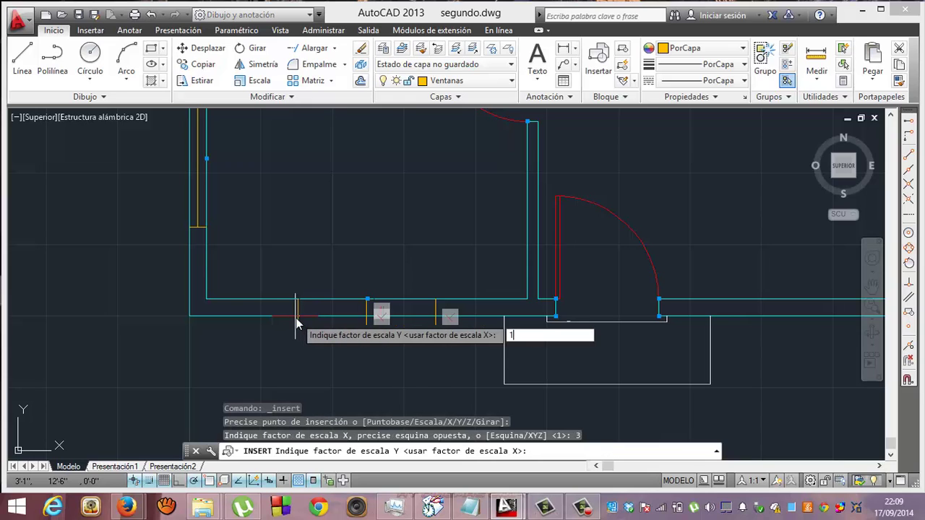
key(Return)
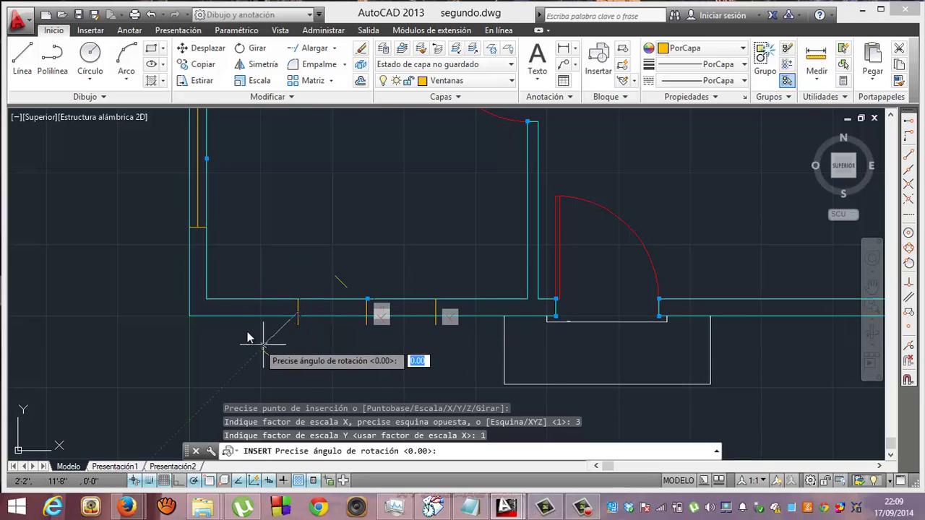
key(Escape)
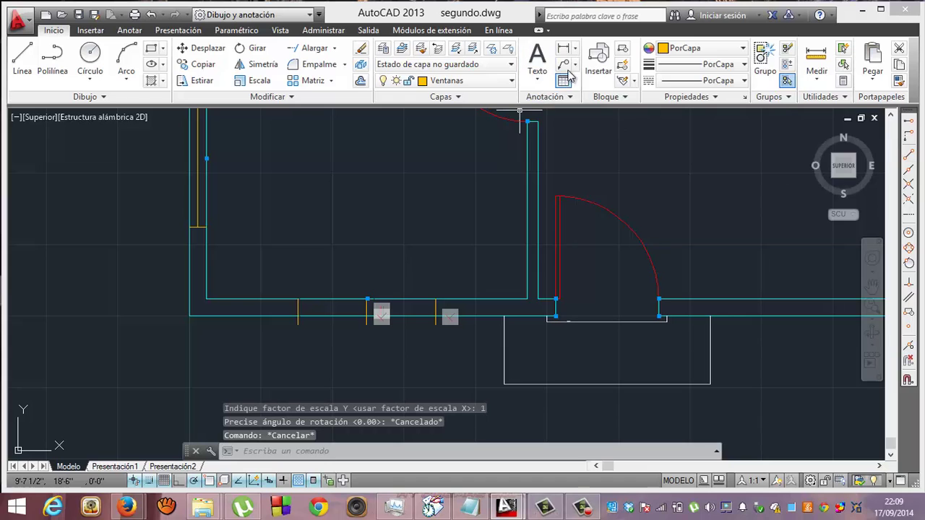
Insert ventana-1 in the lower wall's left opening at X scale 3, Y scale 1, rotation 0.
click(599, 56)
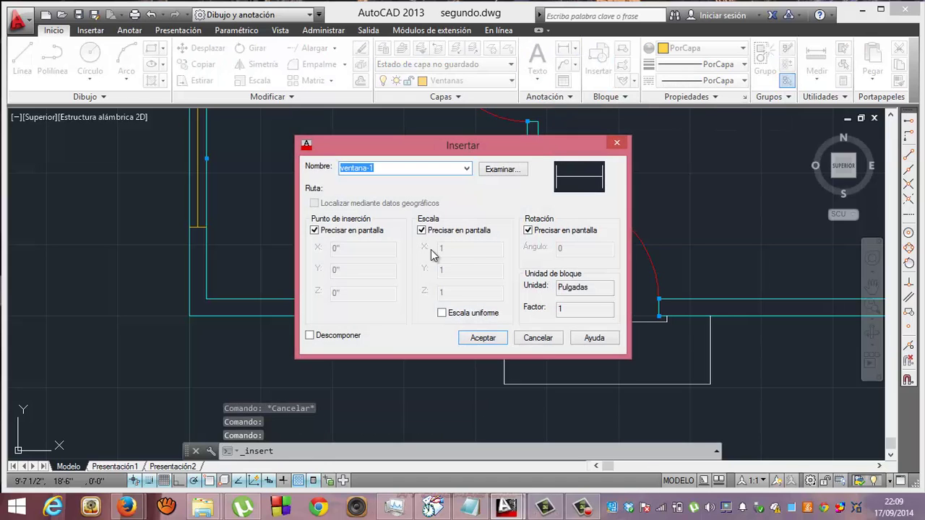
click(477, 338)
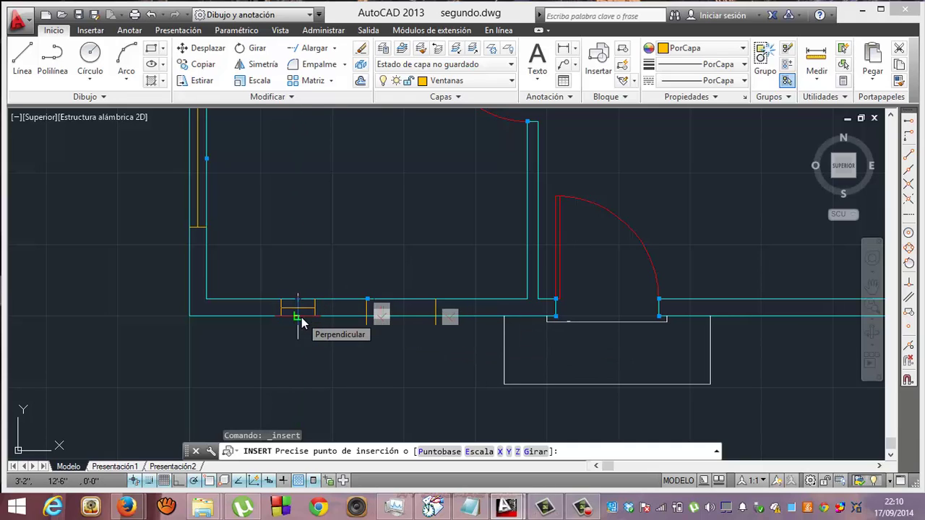
click(301, 318)
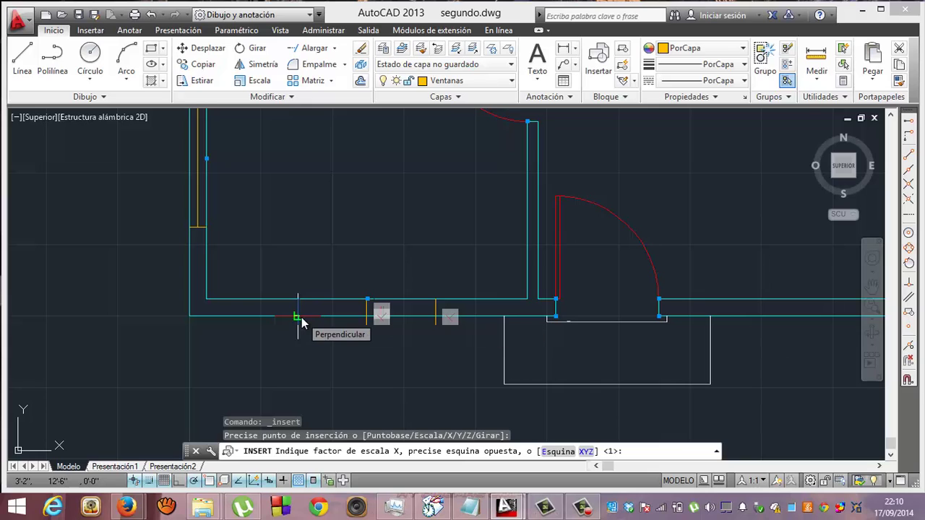
text(3)
key(Return)
text(1)
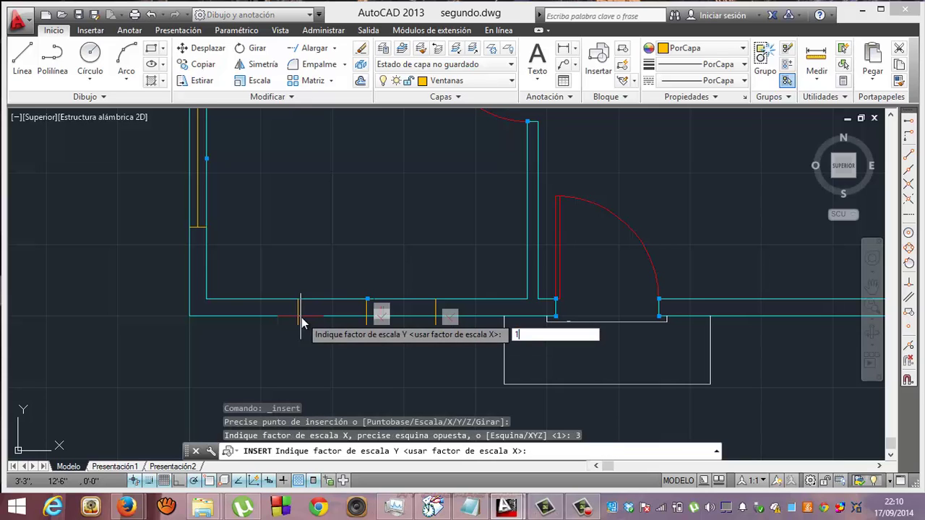
key(Return)
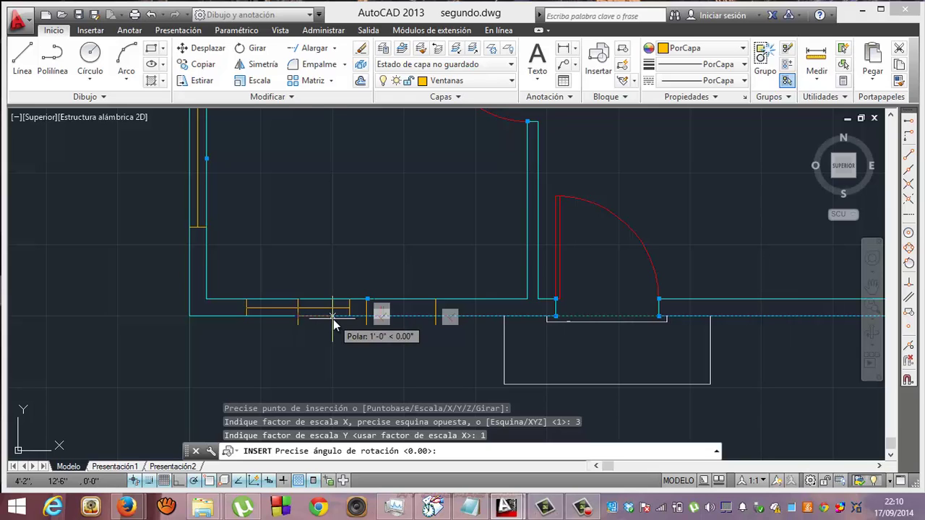
click(333, 319)
key(Escape)
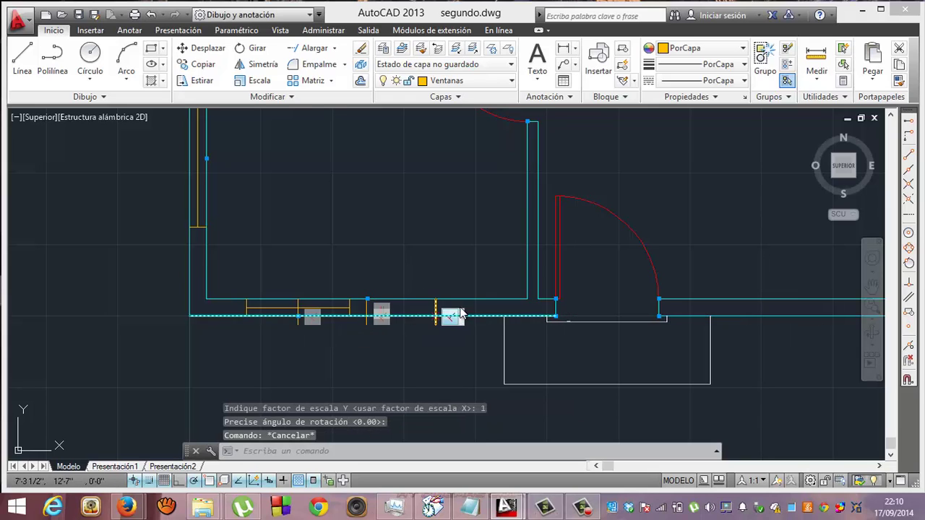
Insert a second ventana-1 block at X scale 3, Y scale 1 in the lower wall's right opening.
click(599, 58)
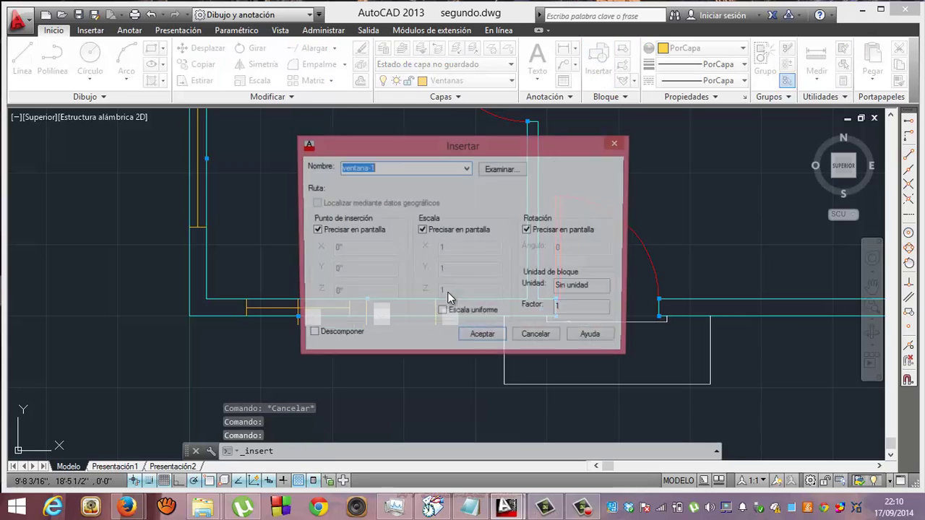
click(480, 338)
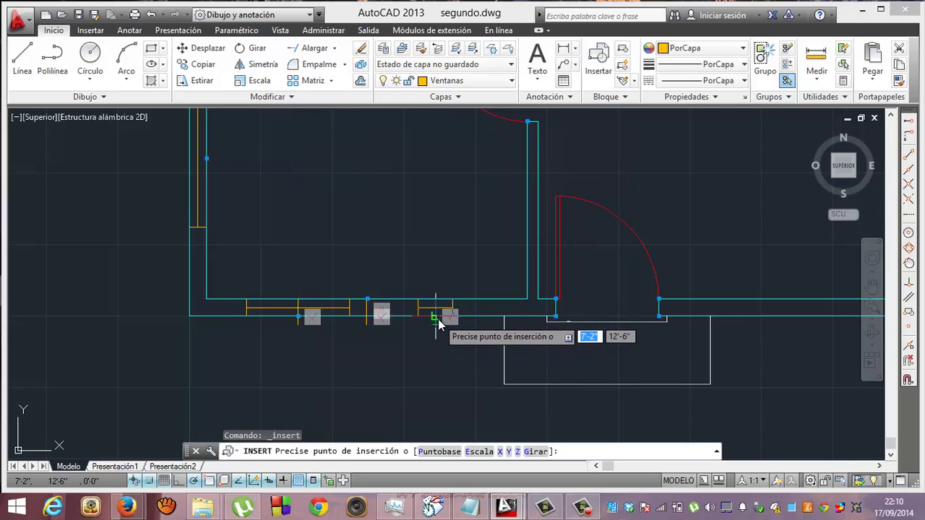
click(438, 319)
text(3)
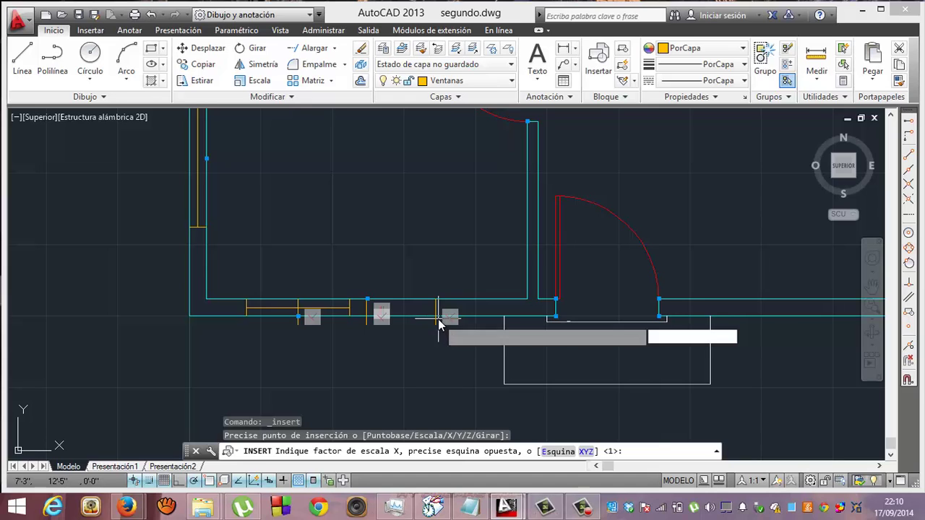
key(Return)
text(1)
key(Return)
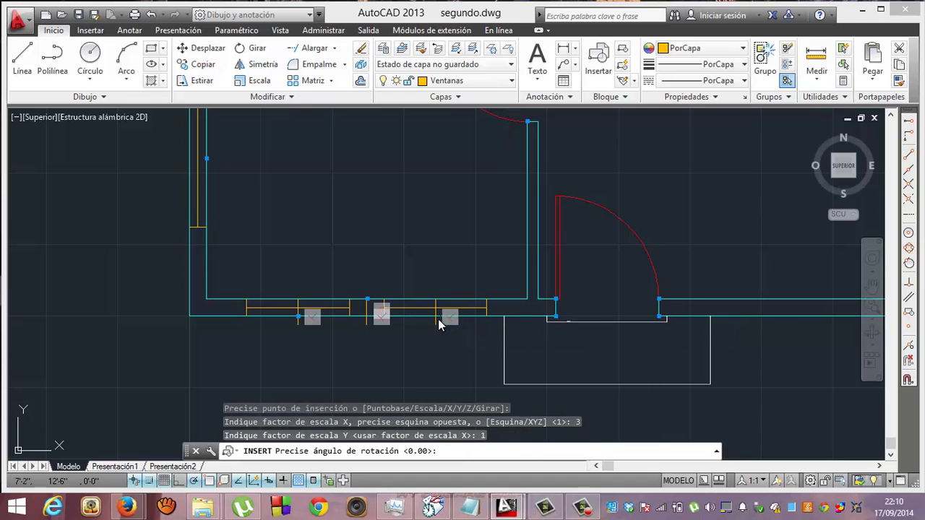
key(Escape)
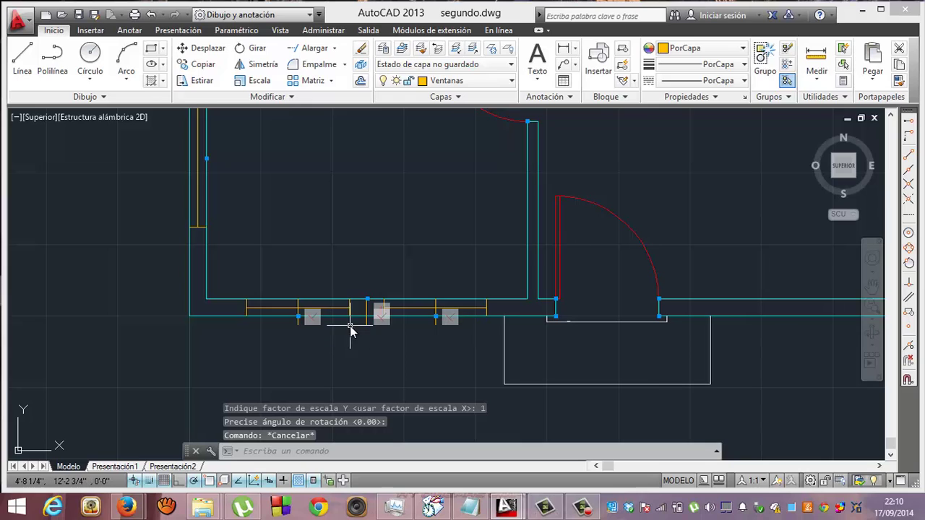
Erase the three leftover short vertical lines around the lower wall's window blocks.
click(299, 308)
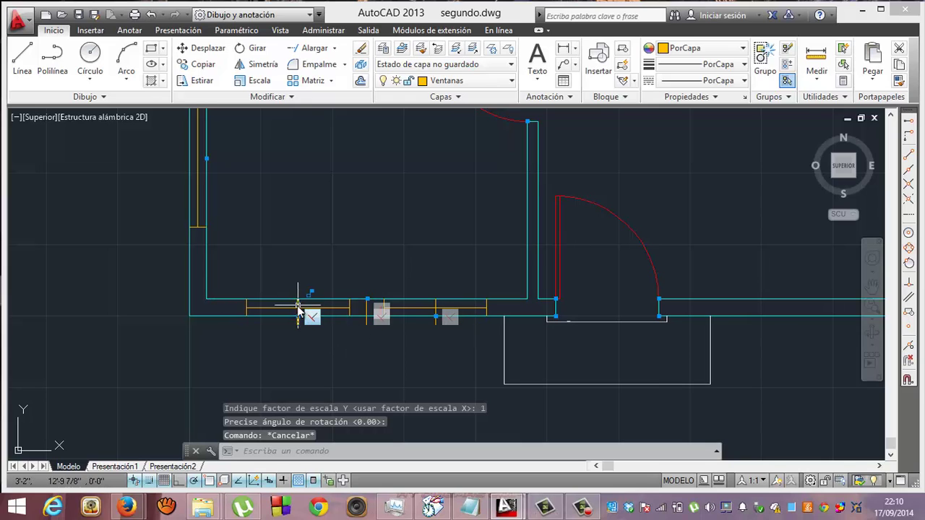
key(Delete)
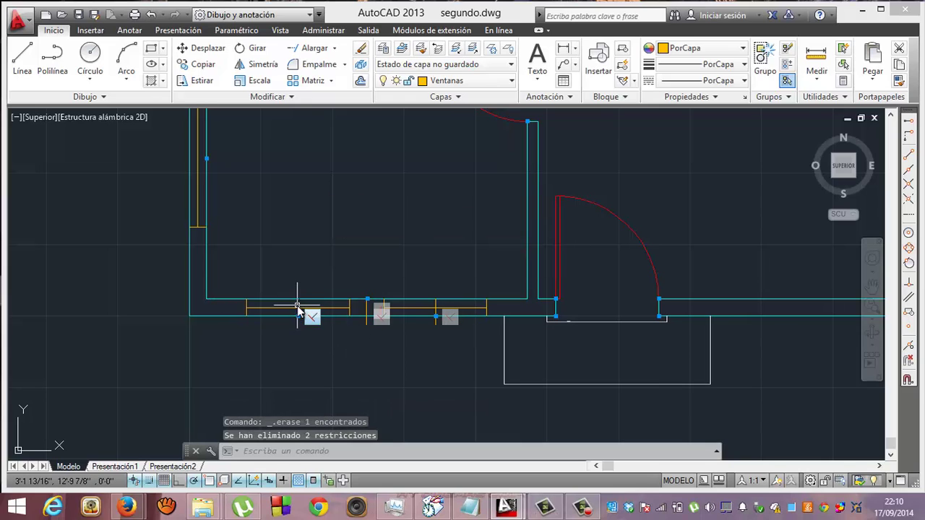
click(366, 312)
key(Delete)
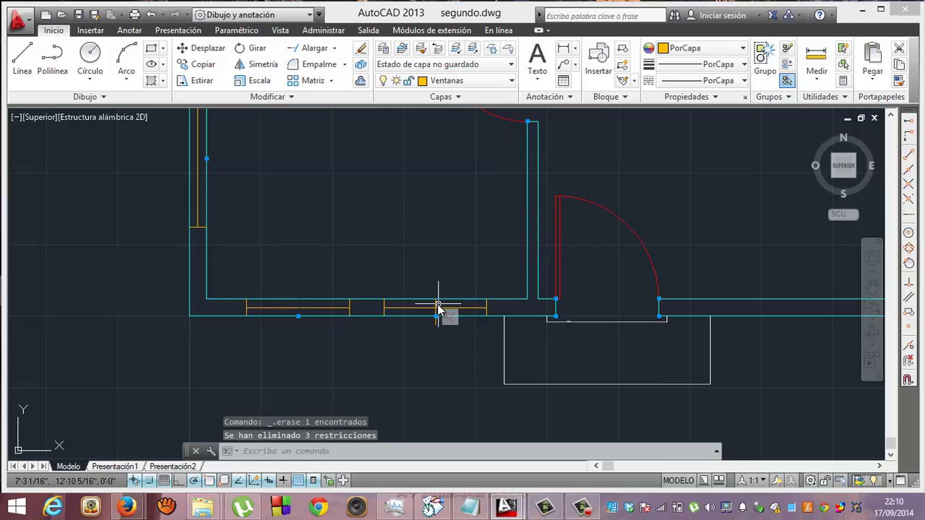
click(436, 309)
key(Delete)
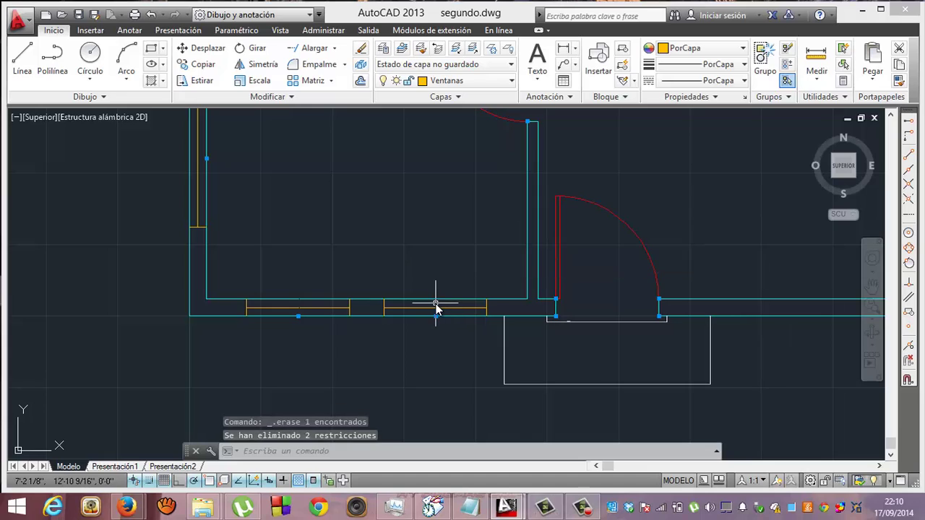
key(Escape)
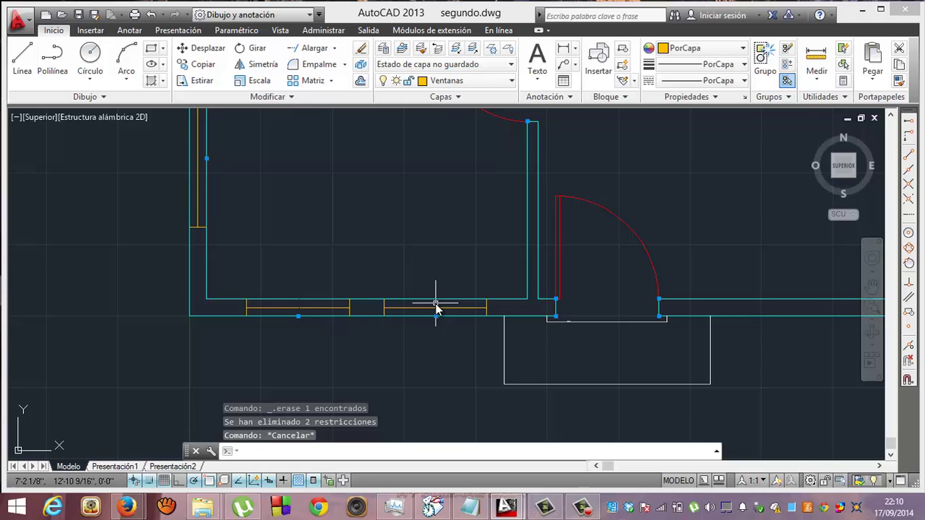
click(583, 506)
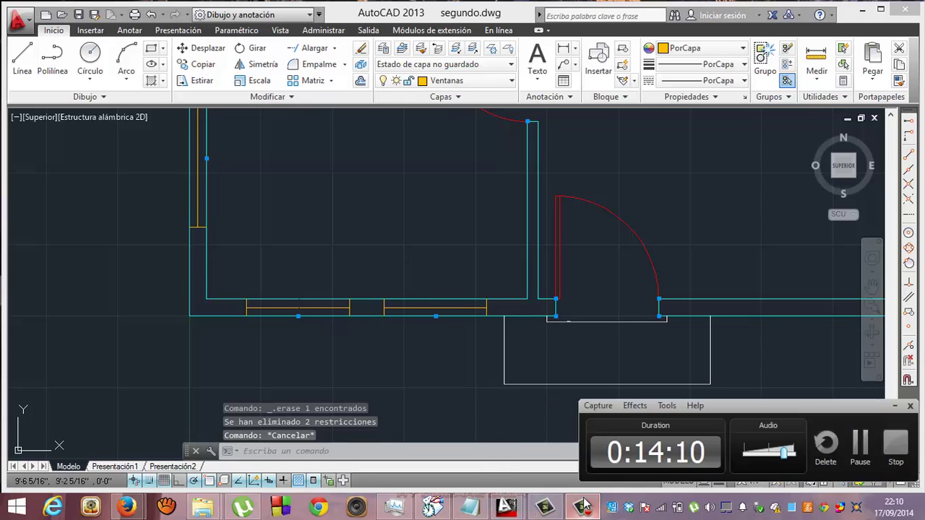